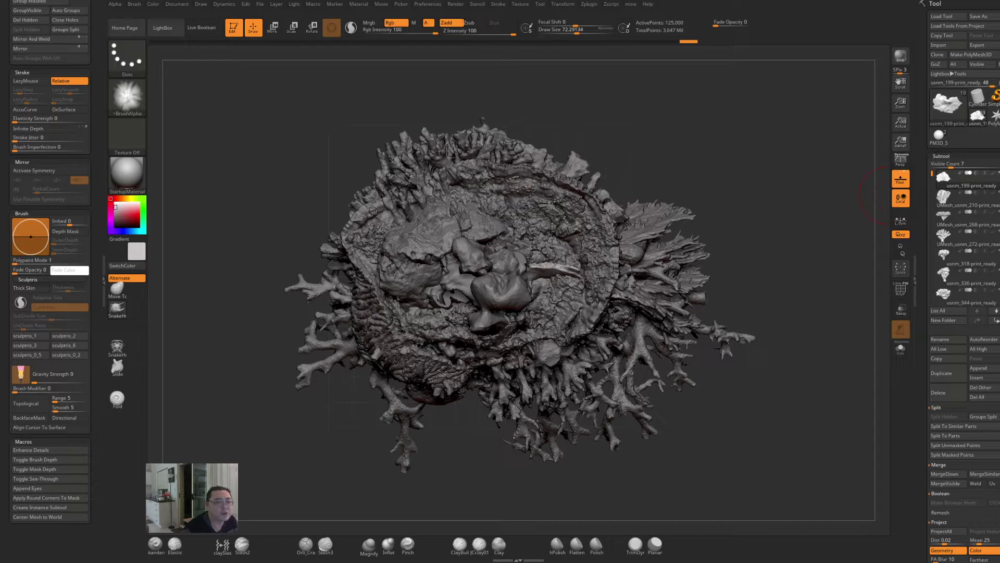
# - Bring the browser with the Smithsonian 3D Digitization site into view, browse the featured collections and open the Coral Collection
pyautogui.moveTo(999, 78); pyautogui.dragTo(530, 80)
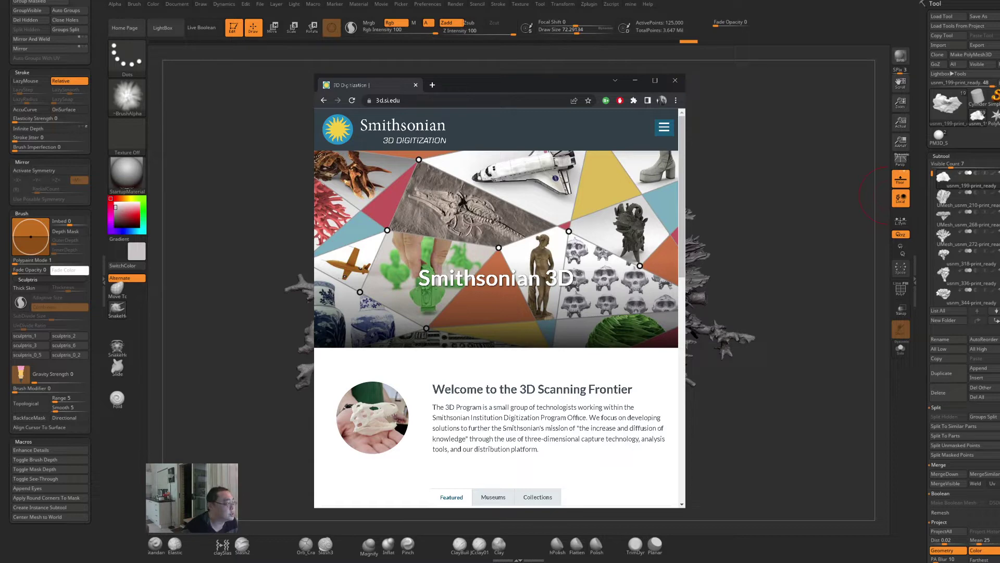
pyautogui.scroll(-5, 510, 289)
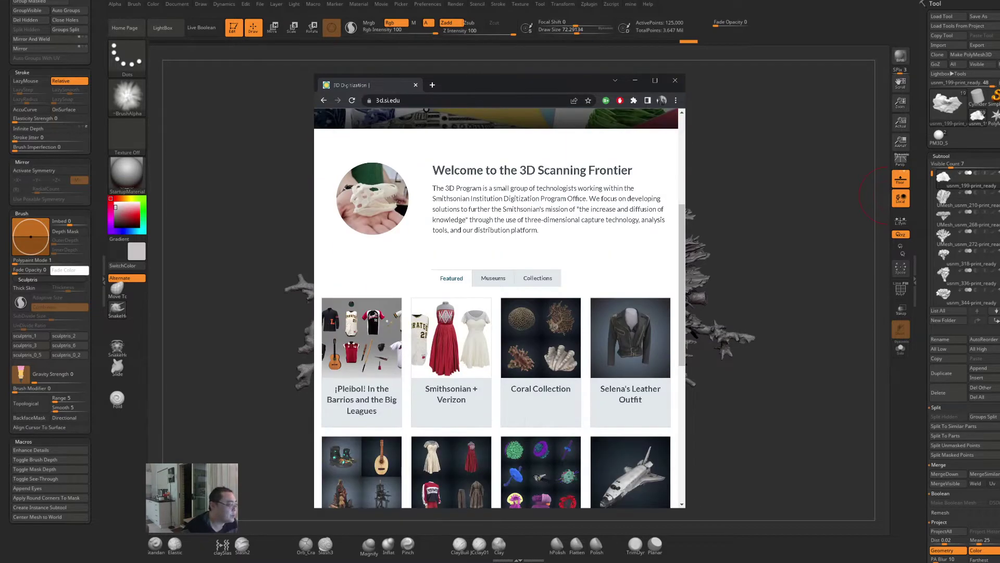
pyautogui.scroll(-2, 510, 291)
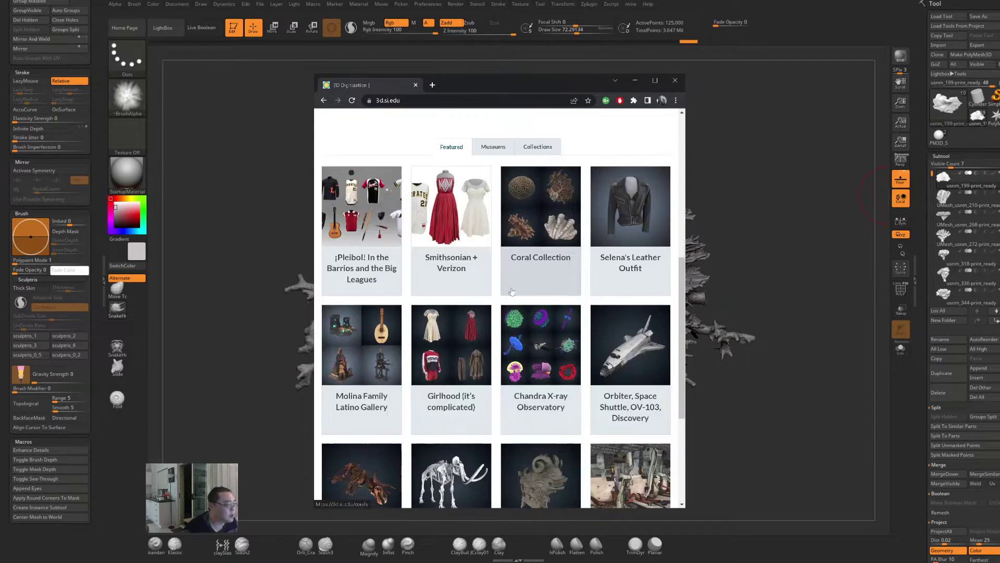
pyautogui.scroll(-2, 512, 292)
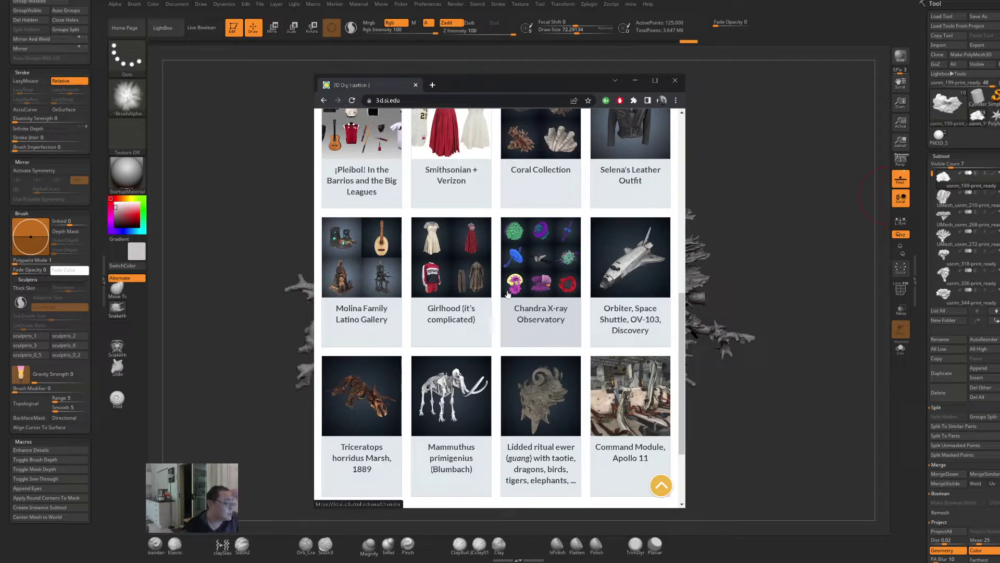
pyautogui.scroll(2, 542, 302)
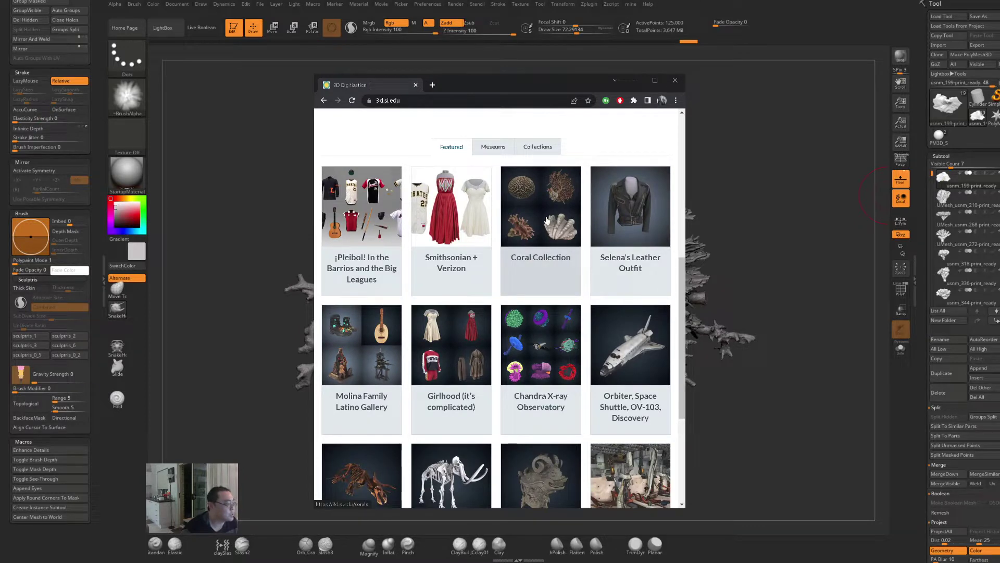
pyautogui.click(547, 221)
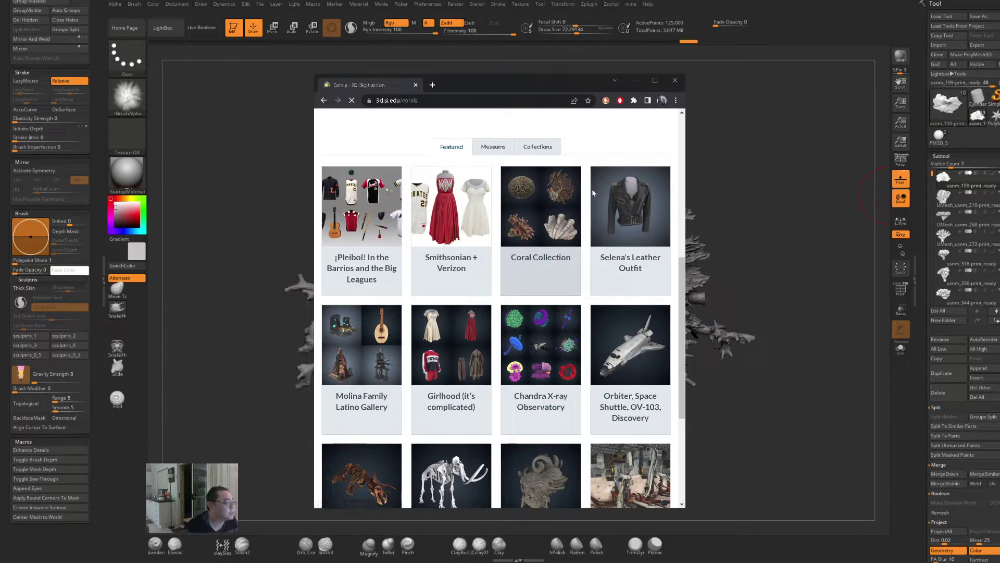
# - Maximize the browser window and look through the Corals page's modules and specimen table
pyautogui.scroll(-1, 554, 243)
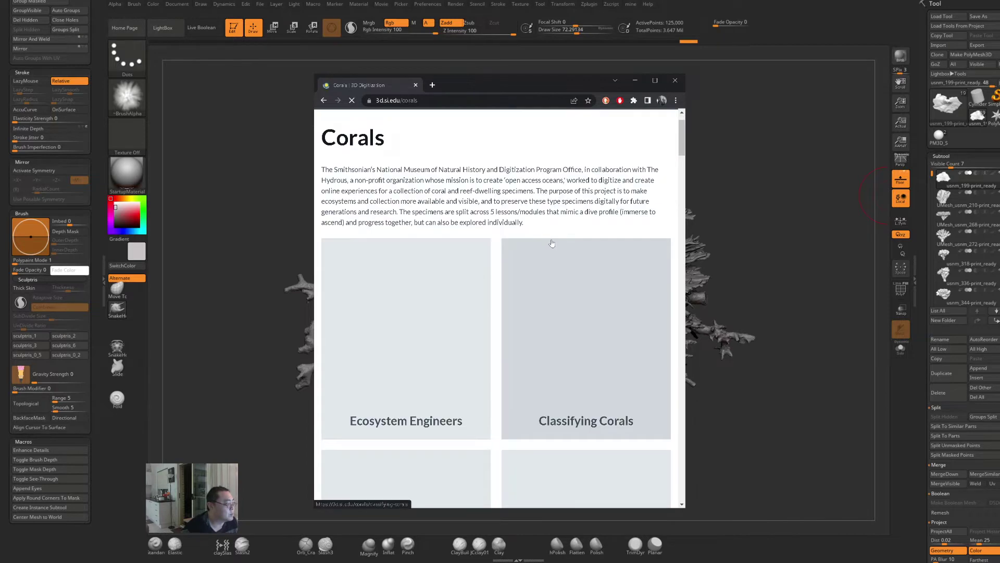
pyautogui.scroll(-2, 544, 249)
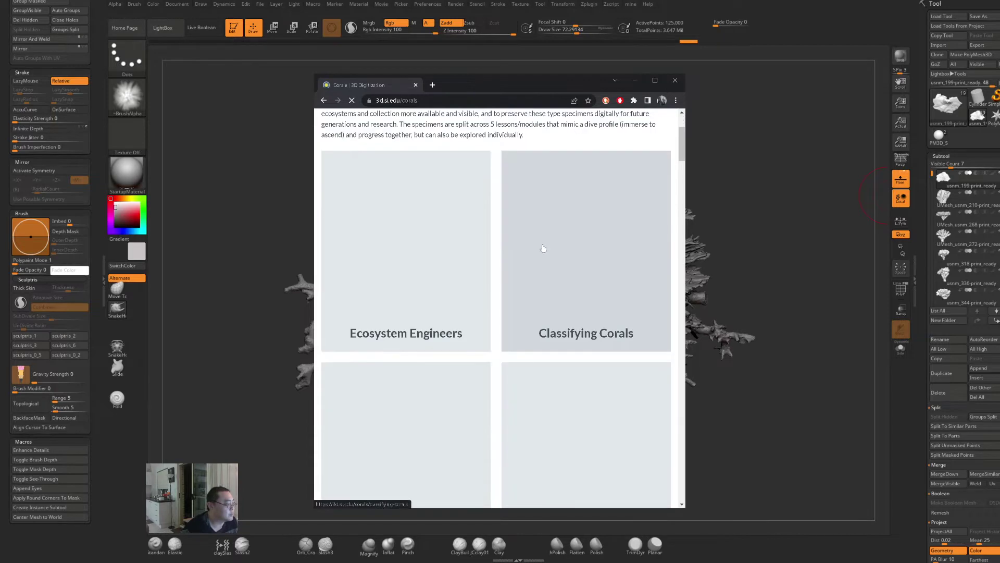
pyautogui.click(654, 80)
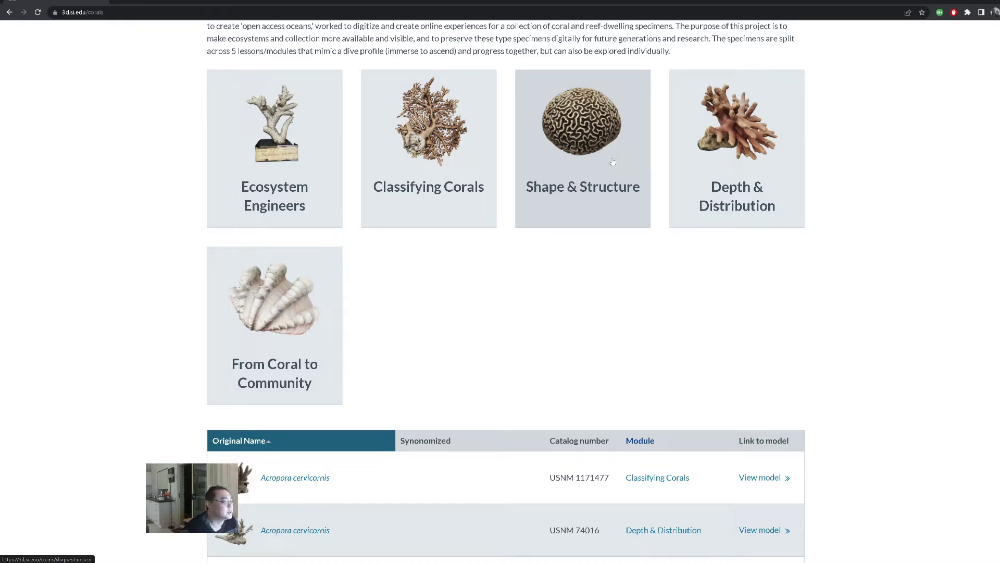
pyautogui.scroll(2, 585, 173)
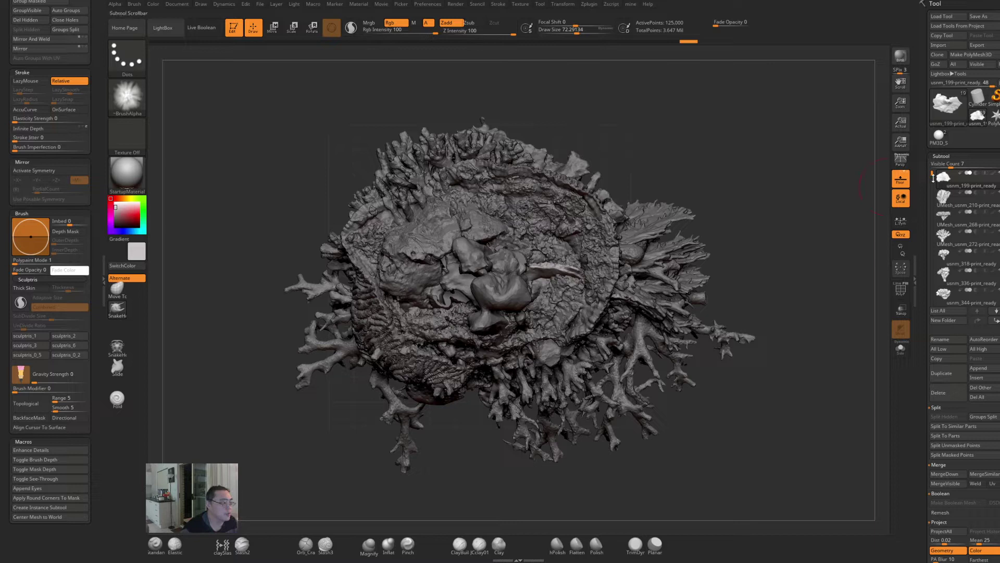
# - Switch back to ZBrush, isolate the first coral subtool with Solo and inspect it from another angle
pyautogui.moveTo(931, 173)
pyautogui.mouseDown()
pyautogui.moveTo(930, 253)
pyautogui.moveTo(931, 170)
pyautogui.mouseUp()
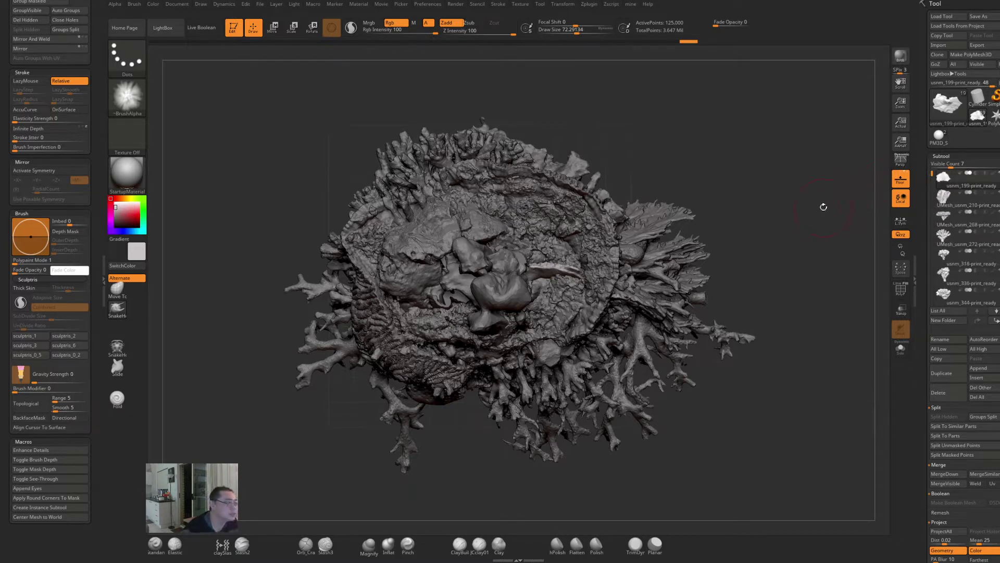
pyautogui.click(900, 348)
pyautogui.moveTo(743, 351); pyautogui.dragTo(699, 161)
pyautogui.moveTo(683, 266); pyautogui.dragTo(706, 273)
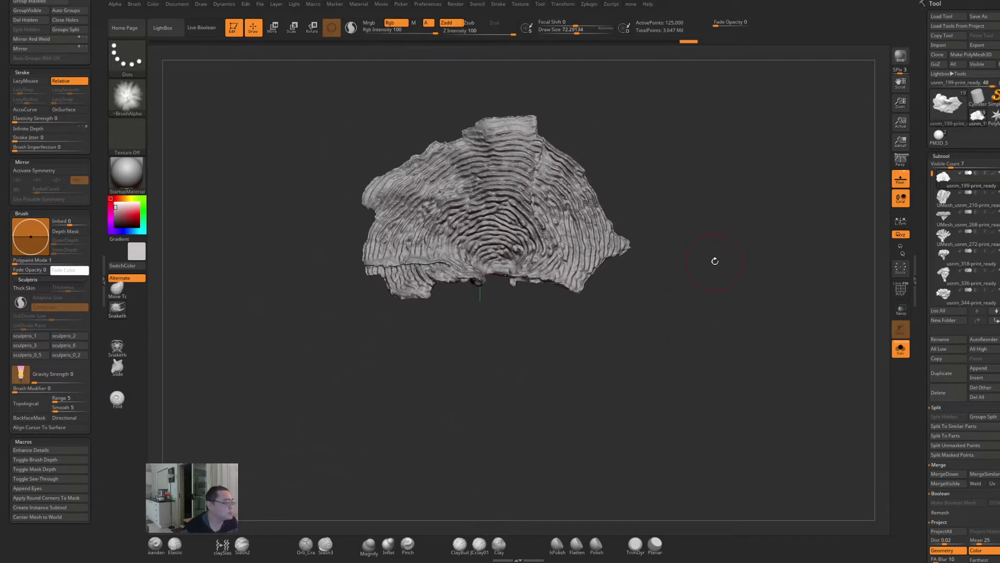
# - Step through the subtools to UMesh_usnm_268-print_ready1 and inspect its branches from several angles
pyautogui.press('Down')
pyautogui.moveTo(722, 207); pyautogui.dragTo(723, 352)
pyautogui.press('Down')
pyautogui.keyDown('ctrl'); pyautogui.moveTo(738, 295); pyautogui.dragTo(766, 309, button='right'); pyautogui.keyUp('ctrl')
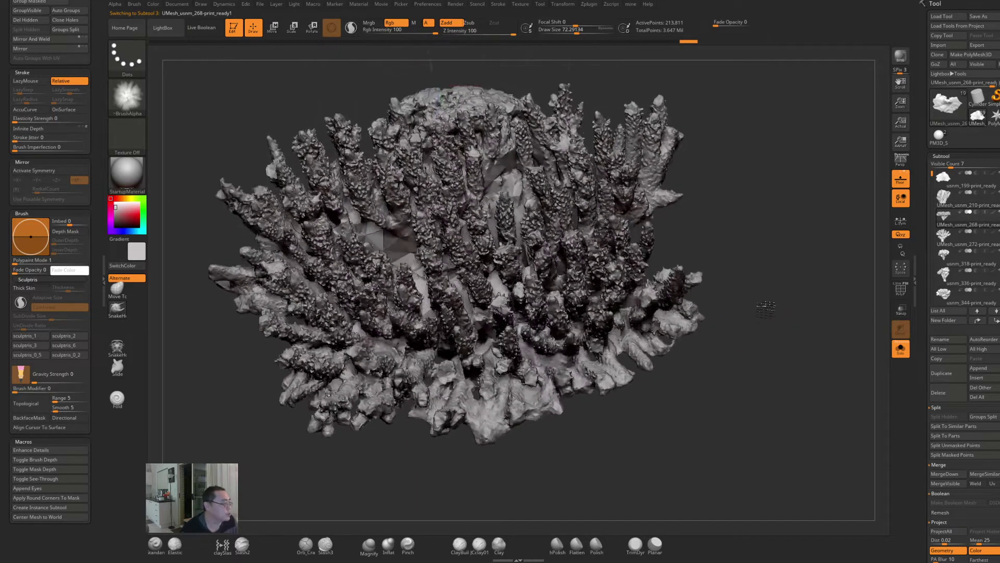
pyautogui.keyDown('alt'); pyautogui.moveTo(766, 307); pyautogui.dragTo(764, 304); pyautogui.keyUp('alt')
pyautogui.moveTo(798, 234); pyautogui.dragTo(805, 271)
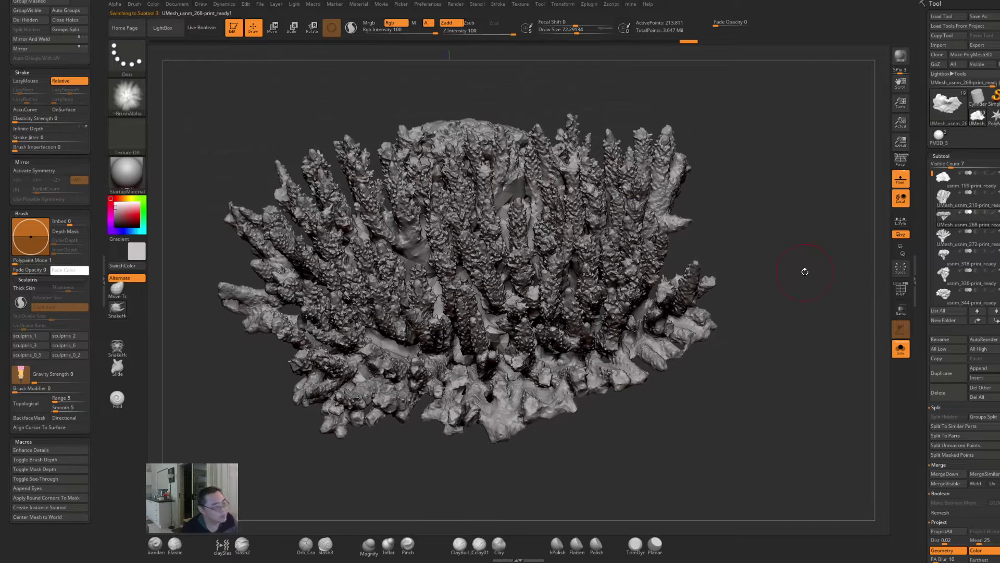
# - Step on through the soloed coral subtools to usnm_76340-print_ready, examining the shapes from different angles
pyautogui.press('Down')
pyautogui.press('Down')
pyautogui.press('Down')
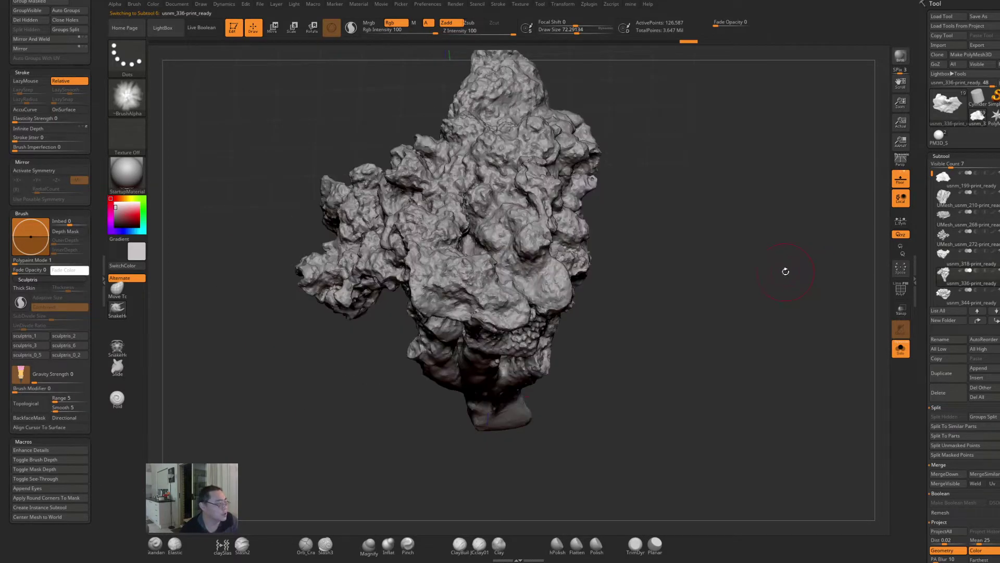
pyautogui.moveTo(768, 292); pyautogui.dragTo(783, 375)
pyautogui.press('Down')
pyautogui.press('Down')
pyautogui.moveTo(817, 335); pyautogui.dragTo(782, 361)
pyautogui.press('Down')
pyautogui.press('Down')
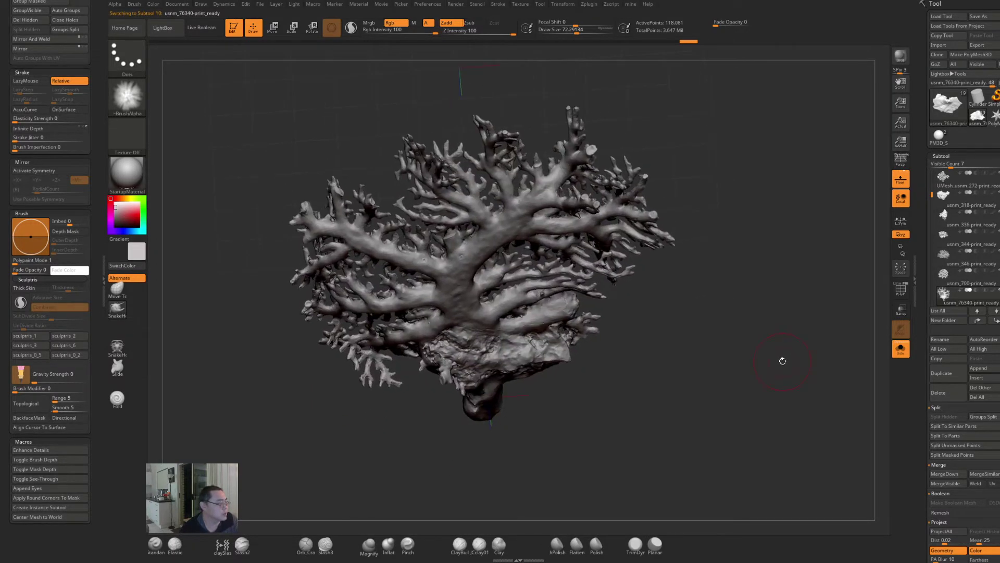
# - Examine the branching corals from usnm_76600-print_ready through usnm_93447-print_ready one by one
pyautogui.press('Down')
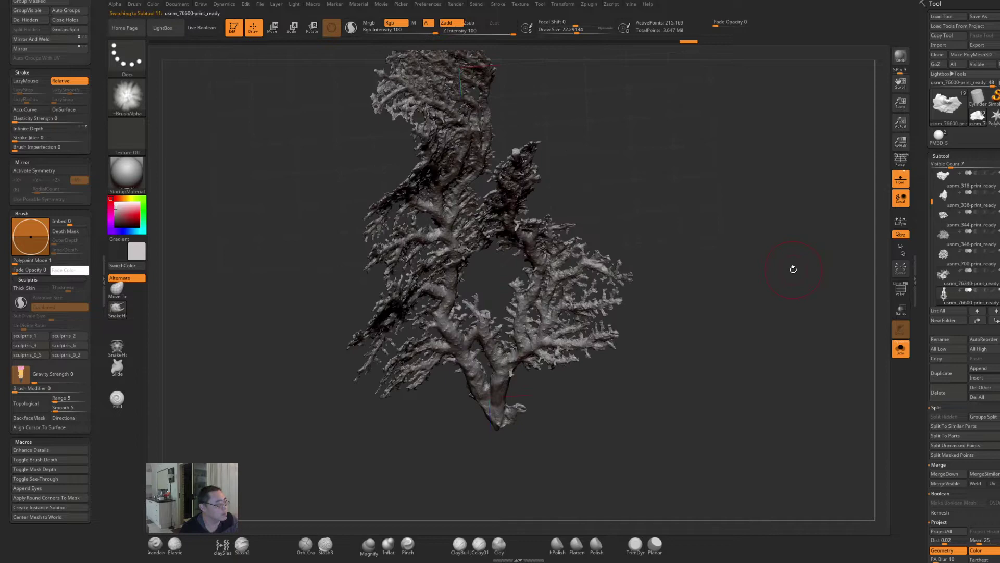
pyautogui.moveTo(779, 278); pyautogui.dragTo(764, 292)
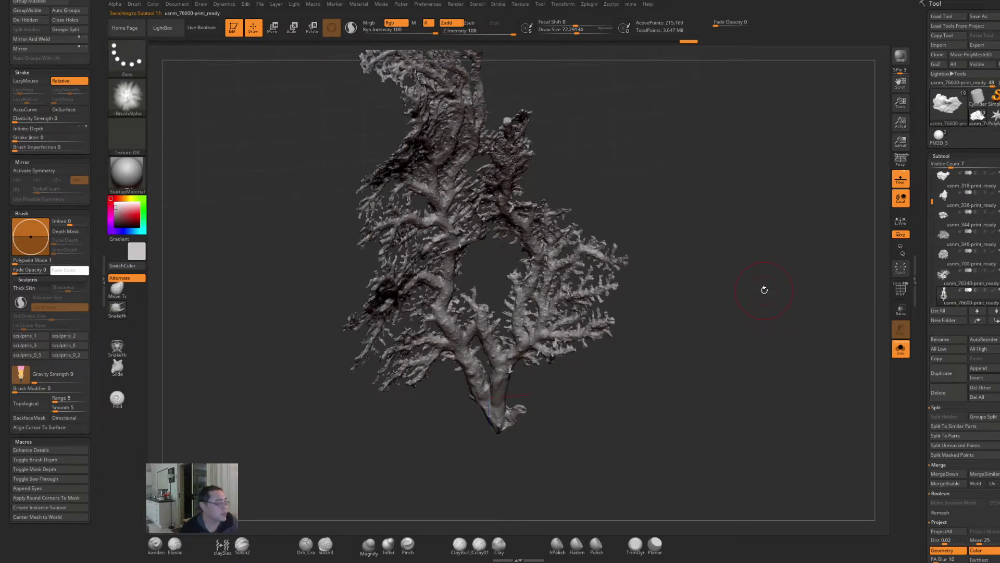
pyautogui.press('Down')
pyautogui.moveTo(802, 308)
pyautogui.mouseDown()
pyautogui.moveTo(820, 300)
pyautogui.moveTo(806, 323)
pyautogui.moveTo(817, 329)
pyautogui.moveTo(828, 314)
pyautogui.moveTo(822, 325)
pyautogui.moveTo(820, 299)
pyautogui.moveTo(831, 328)
pyautogui.moveTo(826, 320)
pyautogui.moveTo(806, 342)
pyautogui.mouseUp()
pyautogui.press('Down')
pyautogui.keyDown('ctrl'); pyautogui.moveTo(820, 333); pyautogui.dragTo(802, 315, button='right'); pyautogui.keyUp('ctrl')
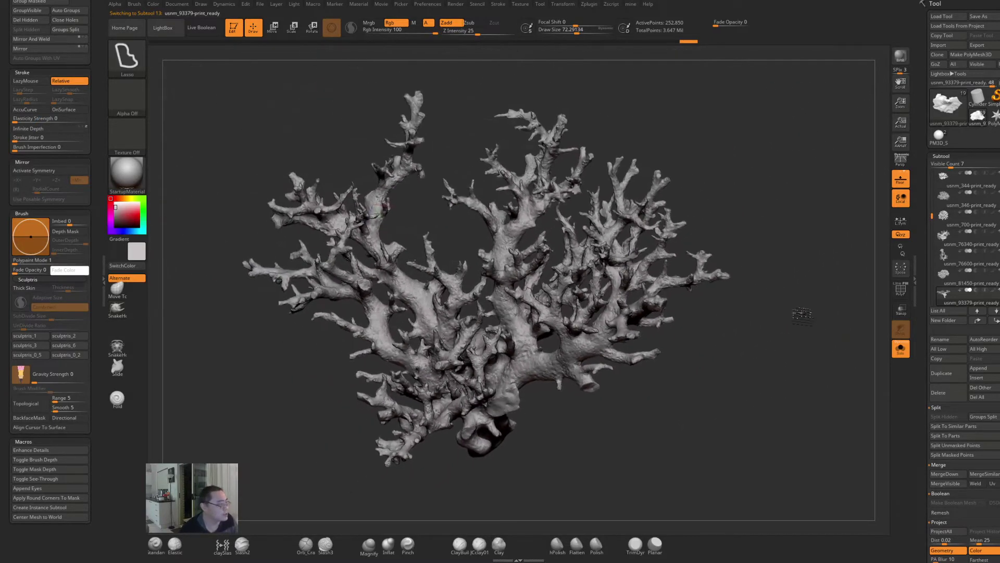
pyautogui.press('Down')
pyautogui.moveTo(800, 324)
pyautogui.mouseDown()
pyautogui.moveTo(724, 353)
pyautogui.moveTo(734, 283)
pyautogui.moveTo(709, 314)
pyautogui.moveTo(715, 329)
pyautogui.mouseUp()
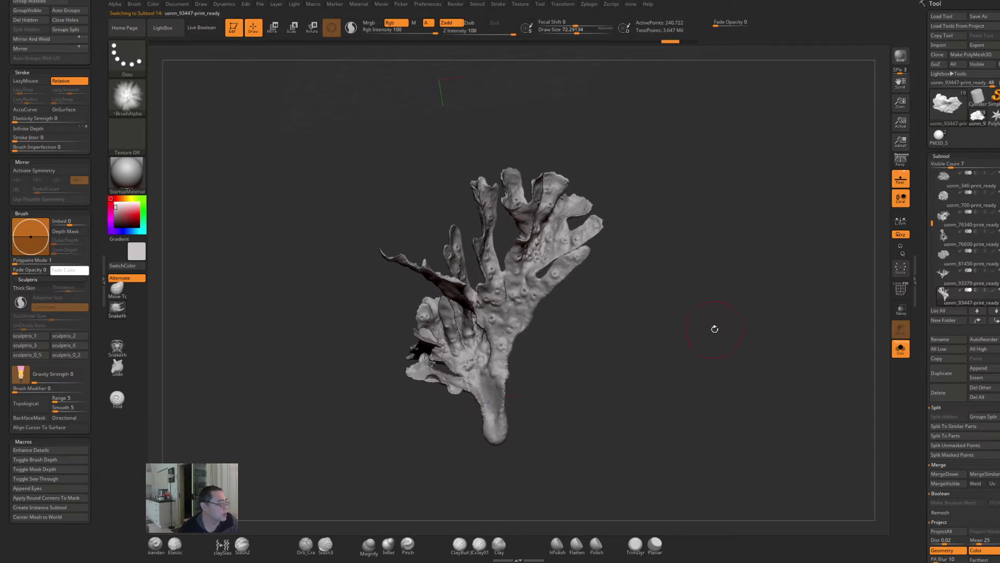
# - Step on to the usnm_1183350-print_ready subtool and examine its ridged surface detail up close
pyautogui.press('Down')
pyautogui.moveTo(680, 360); pyautogui.dragTo(727, 323)
pyautogui.press('Down')
pyautogui.press('Down')
pyautogui.press('Down')
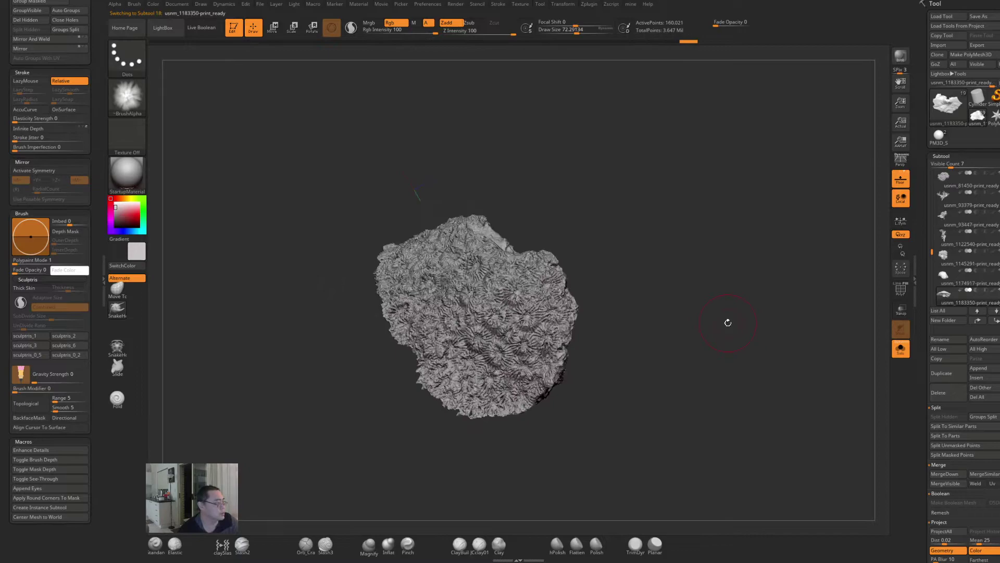
pyautogui.keyDown('ctrl'); pyautogui.moveTo(677, 277); pyautogui.dragTo(758, 384, button='right'); pyautogui.keyUp('ctrl')
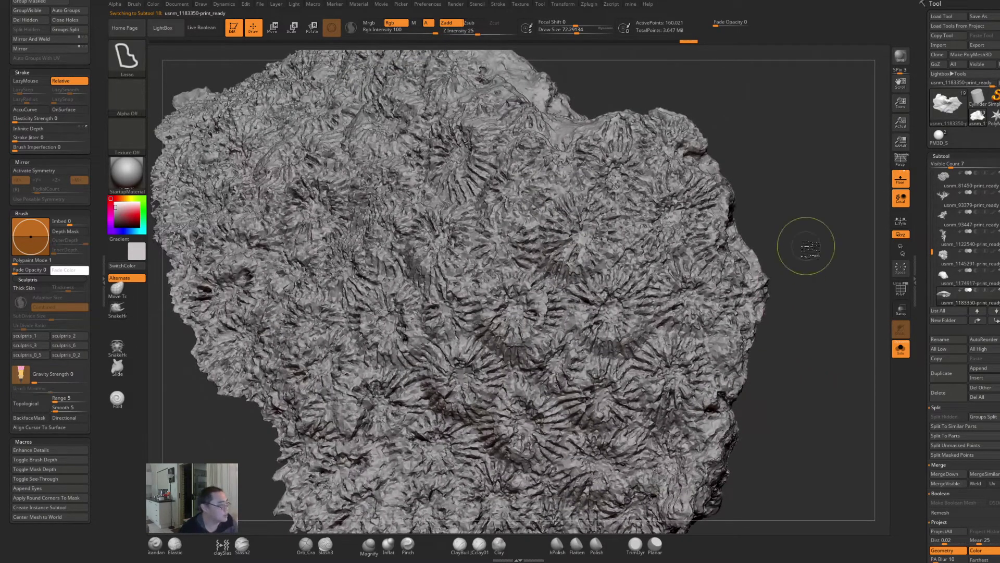
pyautogui.keyDown('ctrl'); pyautogui.moveTo(808, 248); pyautogui.dragTo(839, 330, button='right'); pyautogui.keyUp('ctrl')
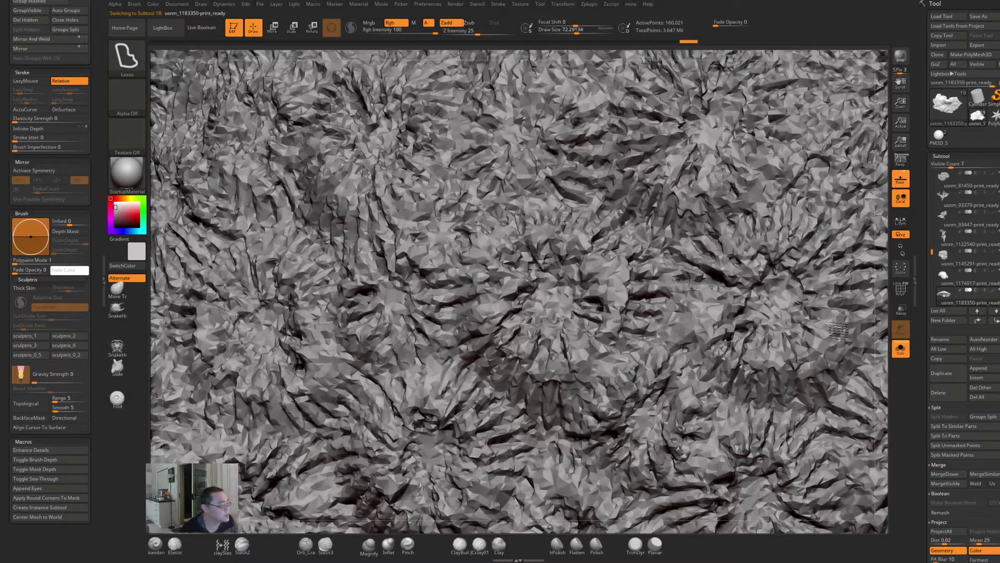
pyautogui.moveTo(839, 330)
pyautogui.keyDown('alt'); pyautogui.mouseDown()
pyautogui.moveTo(687, 237)
pyautogui.moveTo(667, 249)
pyautogui.moveTo(678, 242)
pyautogui.moveTo(770, 308)
pyautogui.moveTo(799, 255)
pyautogui.moveTo(842, 287)
pyautogui.moveTo(764, 324)
pyautogui.moveTo(775, 335)
pyautogui.moveTo(779, 316)
pyautogui.mouseUp(); pyautogui.keyUp('alt')
# - Inspect the fan-shaped usnm_1494038-print_ready coral and return to the start of the subtool list
pyautogui.press('Down')
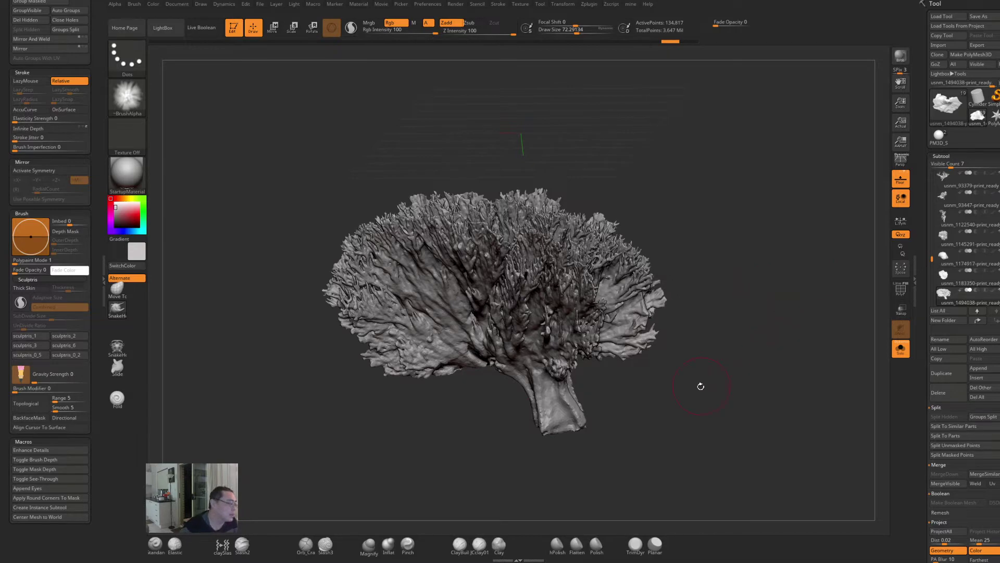
pyautogui.moveTo(699, 386); pyautogui.dragTo(694, 364)
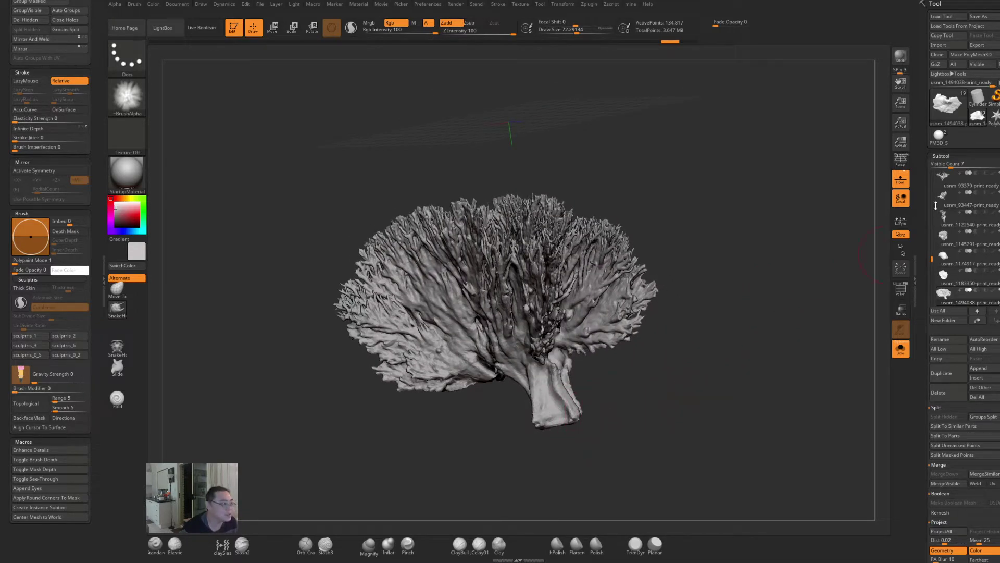
pyautogui.moveTo(932, 259); pyautogui.dragTo(921, 159)
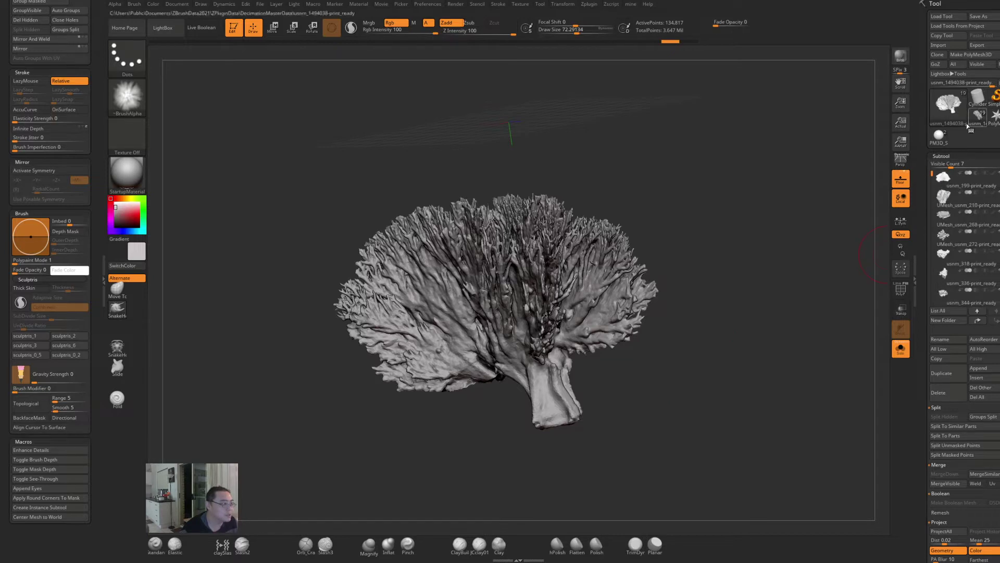
# - Switch to the PM3D_Sphere3D1 tool and import usnm_272-print_ready.stl from the corals folder with the default STL options
pyautogui.click(939, 135)
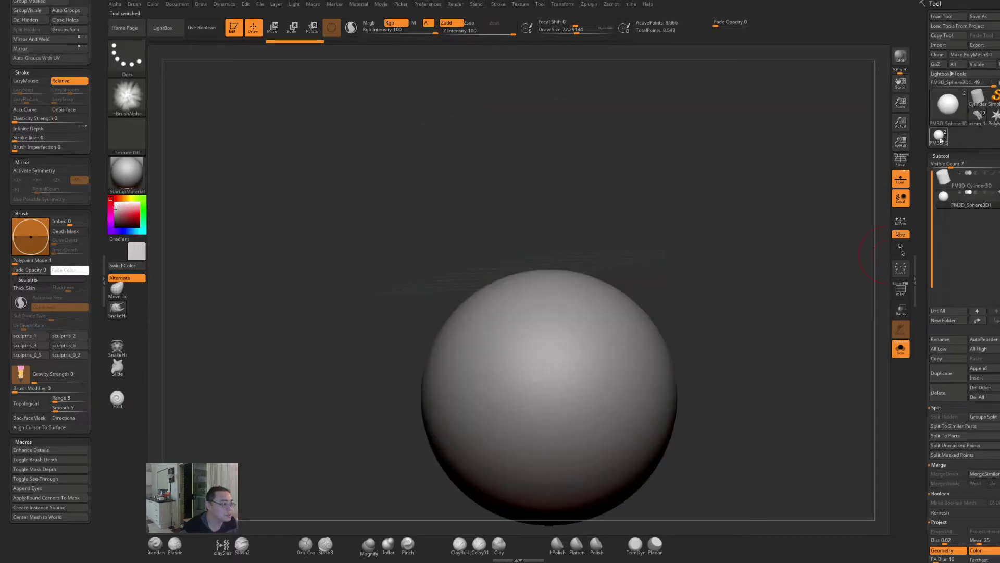
pyautogui.click(941, 45)
pyautogui.click(355, 122)
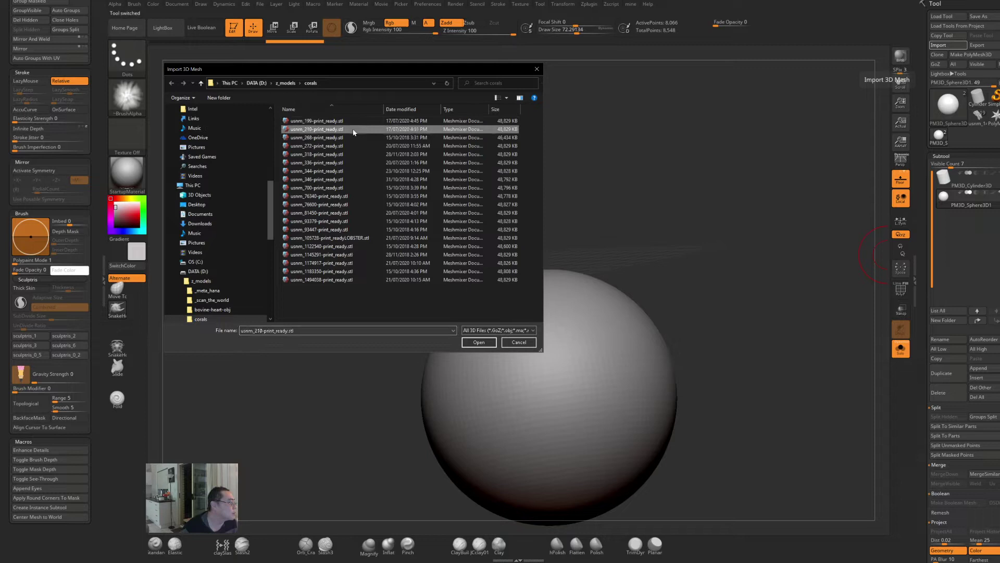
pyautogui.click(356, 146)
pyautogui.click(480, 342)
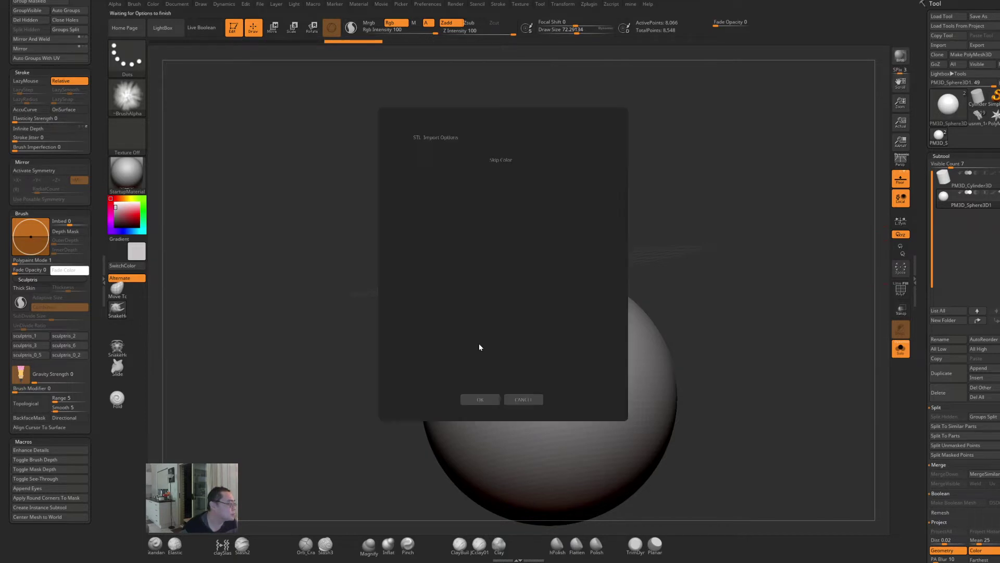
pyautogui.click(476, 397)
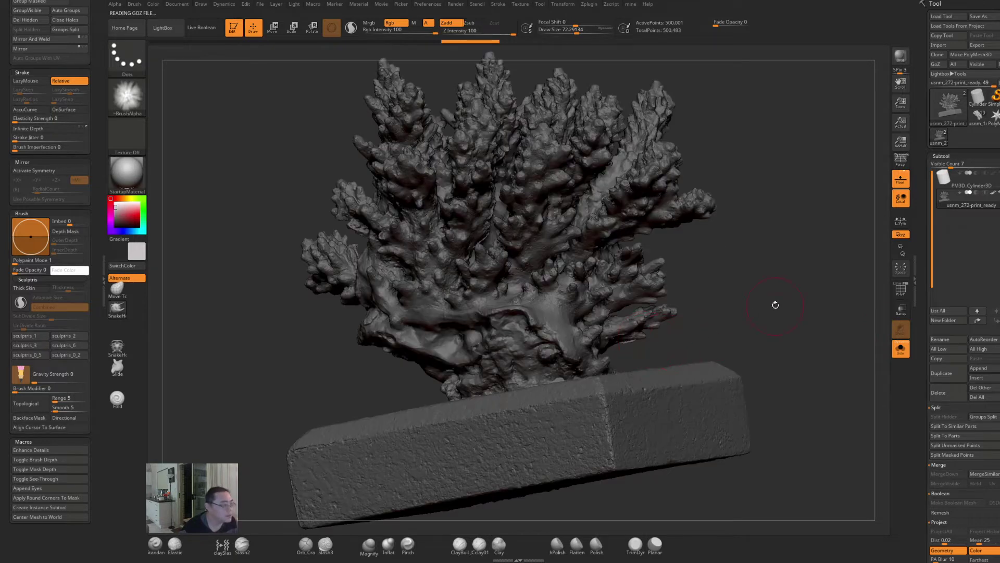
# - Inspect the imported coral and the block base beneath it from several angles
pyautogui.moveTo(775, 302); pyautogui.dragTo(779, 328)
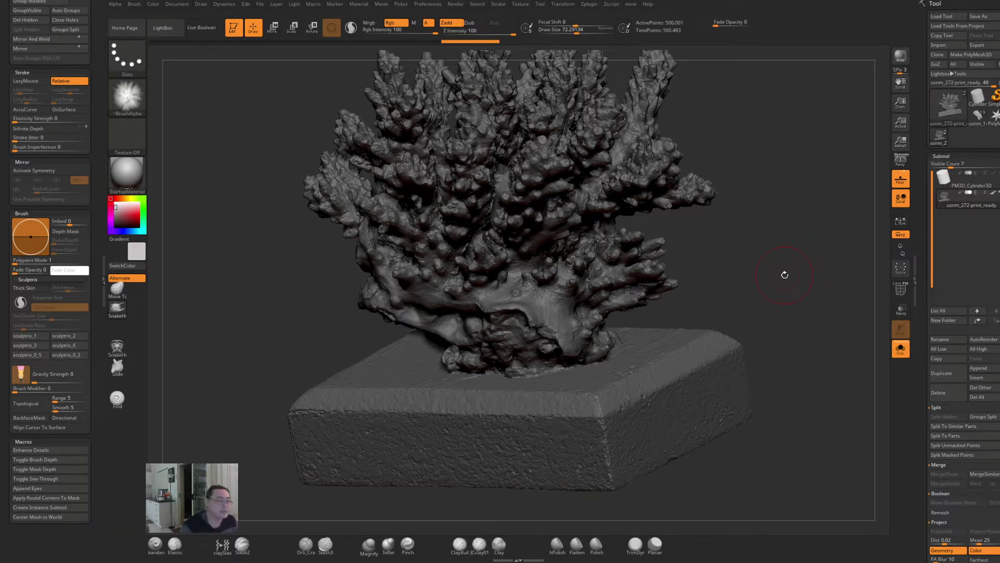
pyautogui.moveTo(766, 310); pyautogui.dragTo(765, 301)
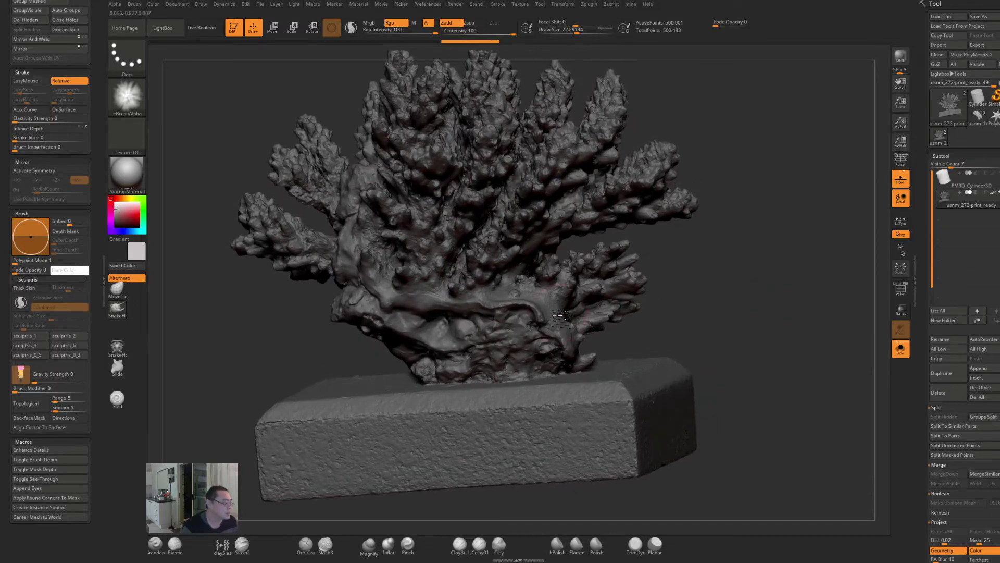
pyautogui.moveTo(691, 323); pyautogui.dragTo(698, 323)
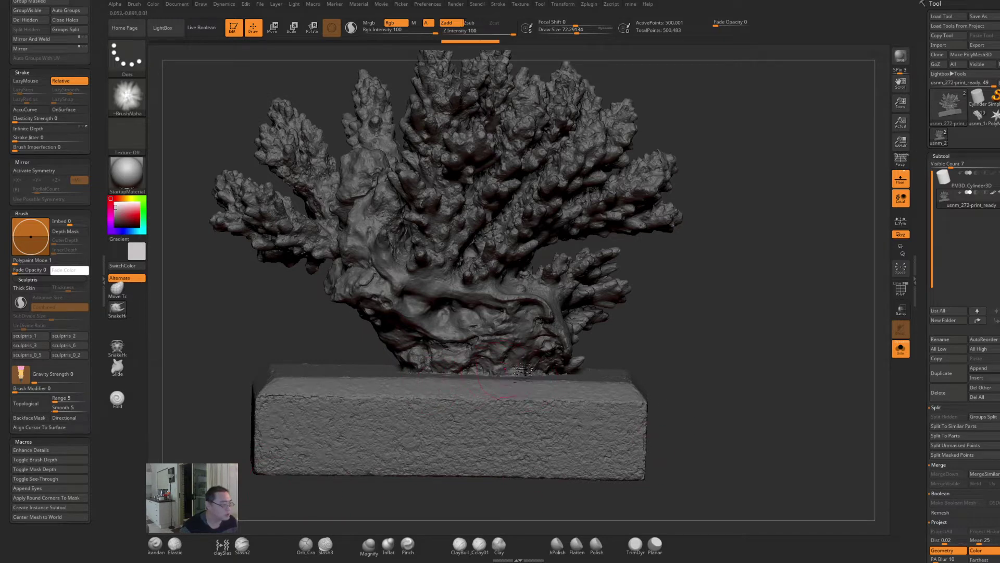
# - Switch back to the coral collection tool and frame its usnm_1494038-print_ready subtool
pyautogui.click(976, 117)
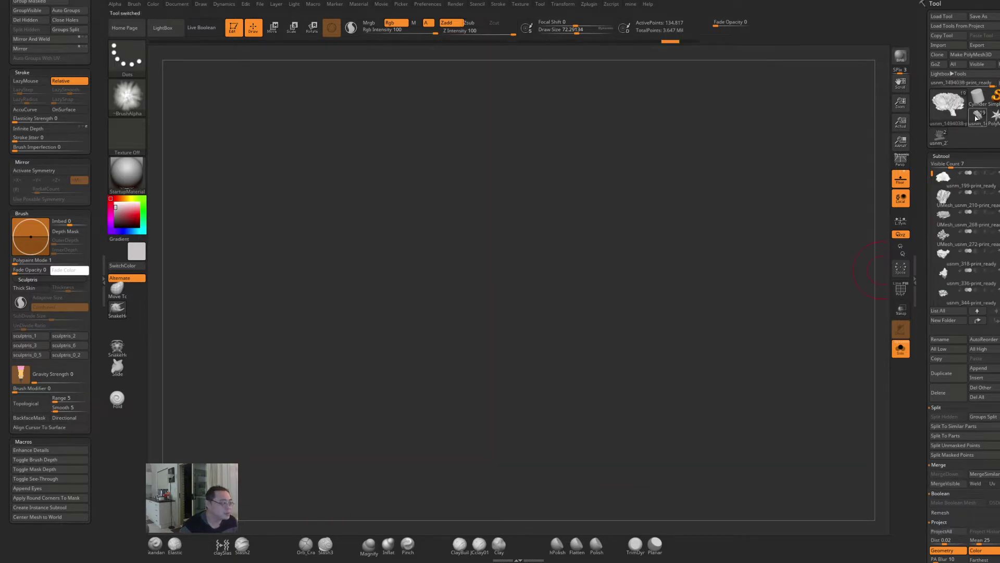
pyautogui.press('f')
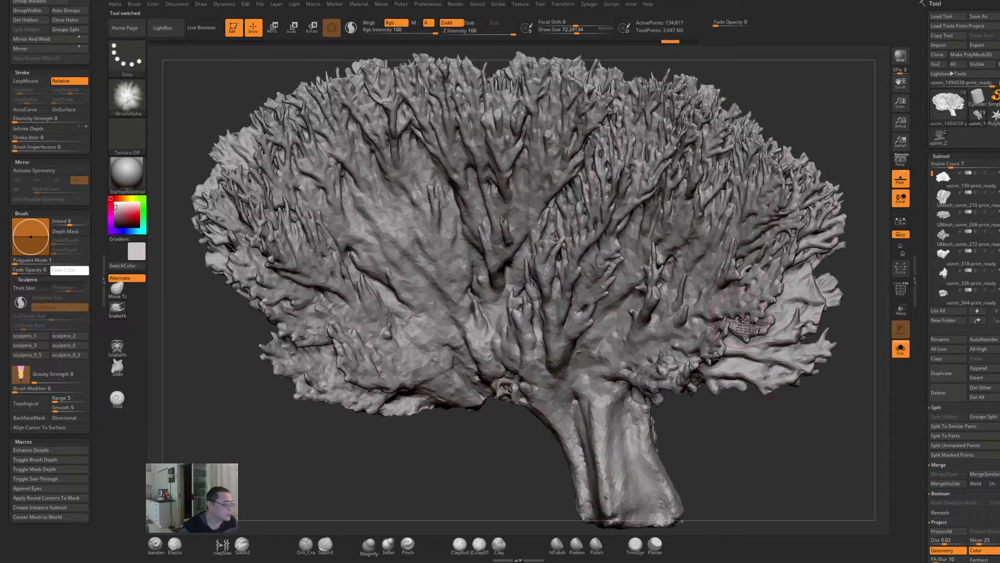
# - Mask the whole usnm_1494038-print_ready coral except for the lower part of its stalk
pyautogui.keyDown('alt'); pyautogui.moveTo(760, 448); pyautogui.dragTo(722, 364); pyautogui.keyUp('alt')
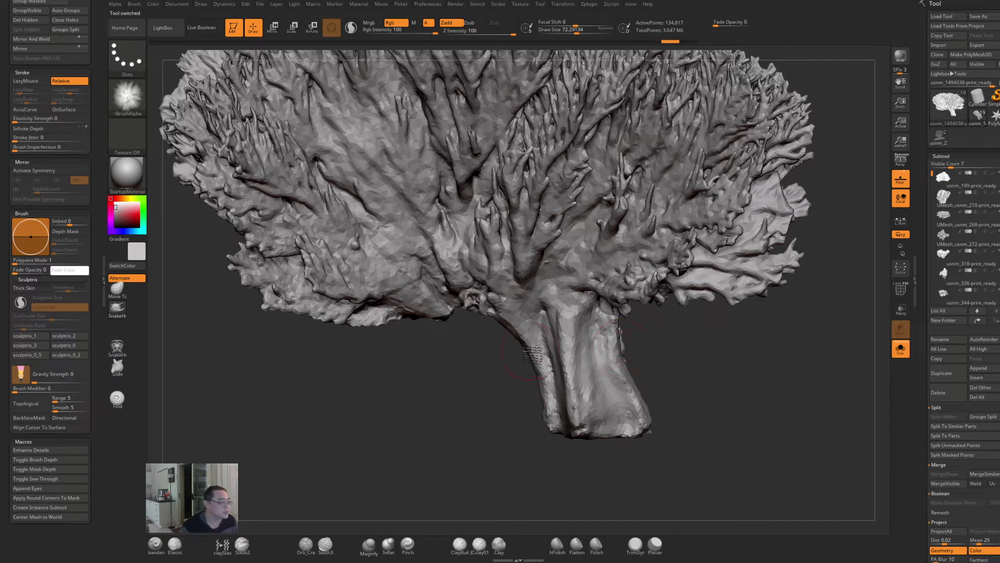
pyautogui.moveTo(540, 429)
pyautogui.mouseDown()
pyautogui.moveTo(728, 383)
pyautogui.moveTo(786, 286)
pyautogui.moveTo(779, 331)
pyautogui.mouseUp()
pyautogui.moveTo(312, 357)
pyautogui.keyDown('ctrl'); pyautogui.mouseDown()
pyautogui.moveTo(552, 428)
pyautogui.moveTo(468, 344)
pyautogui.moveTo(460, 390)
pyautogui.mouseUp(); pyautogui.keyUp('ctrl')
pyautogui.keyDown('ctrl'); pyautogui.click(464, 380); pyautogui.keyUp('ctrl')
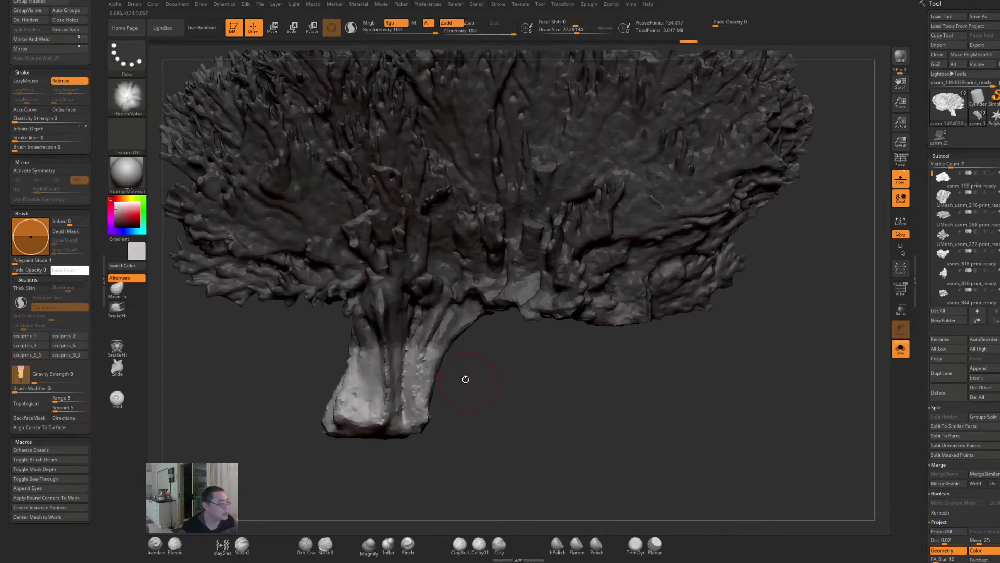
# - Try extending the unmasked stalk downward, undo the move, and look over the stalk
pyautogui.press('w')
pyautogui.moveTo(427, 347); pyautogui.dragTo(428, 401)
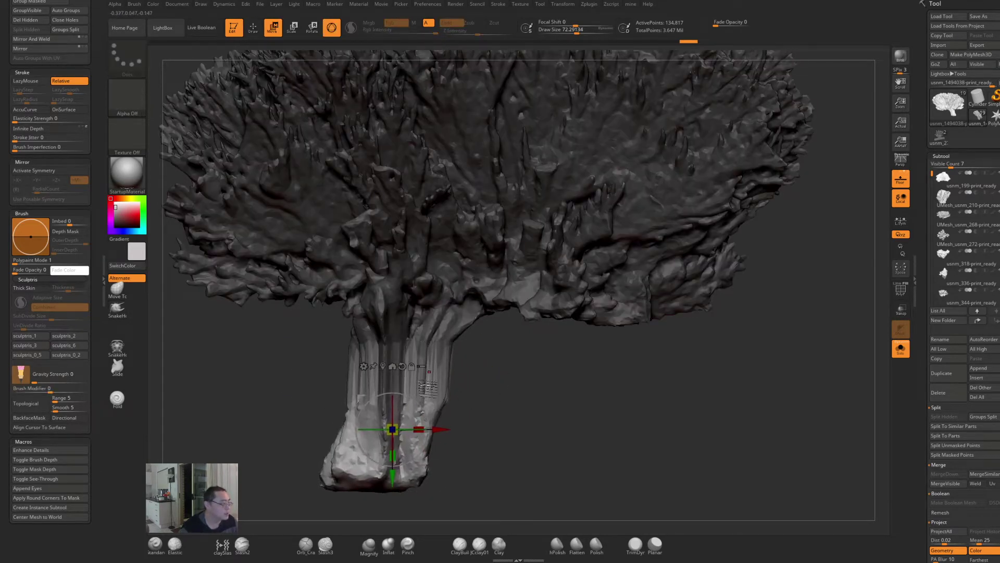
pyautogui.hotkey('ctrl', 'z')
pyautogui.press('q')
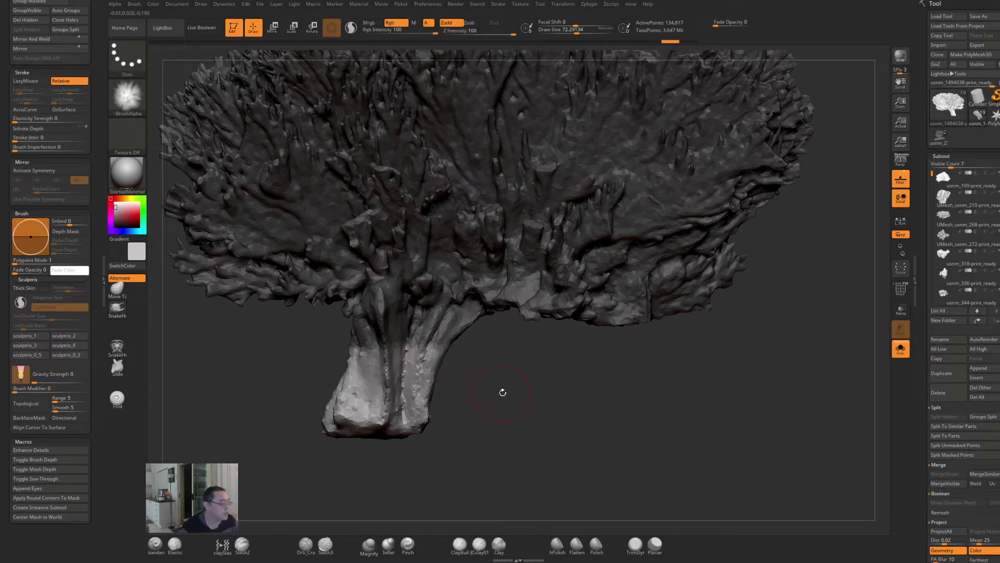
pyautogui.moveTo(503, 394)
pyautogui.mouseDown()
pyautogui.moveTo(597, 388)
pyautogui.moveTo(561, 401)
pyautogui.mouseUp()
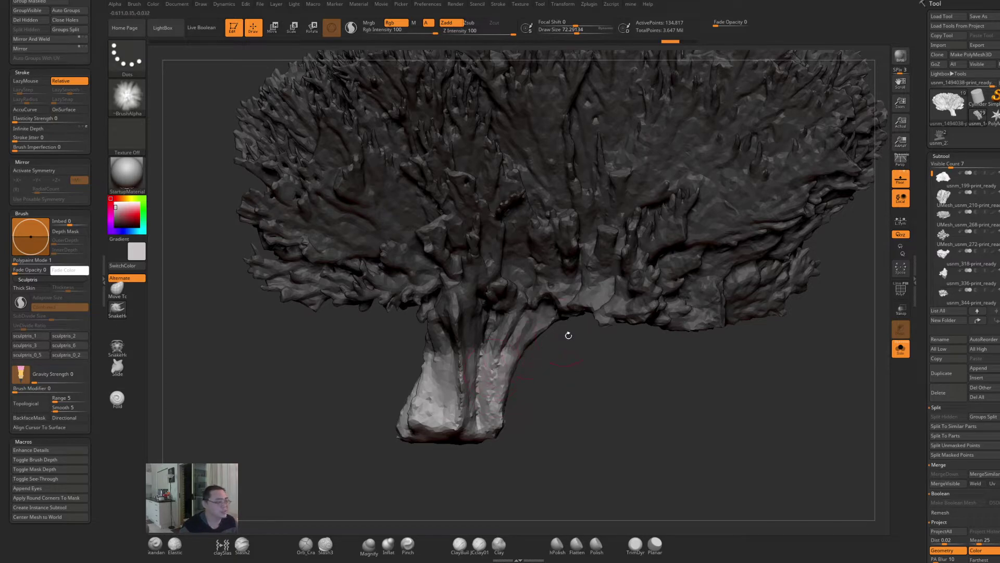
pyautogui.moveTo(603, 397); pyautogui.dragTo(580, 407)
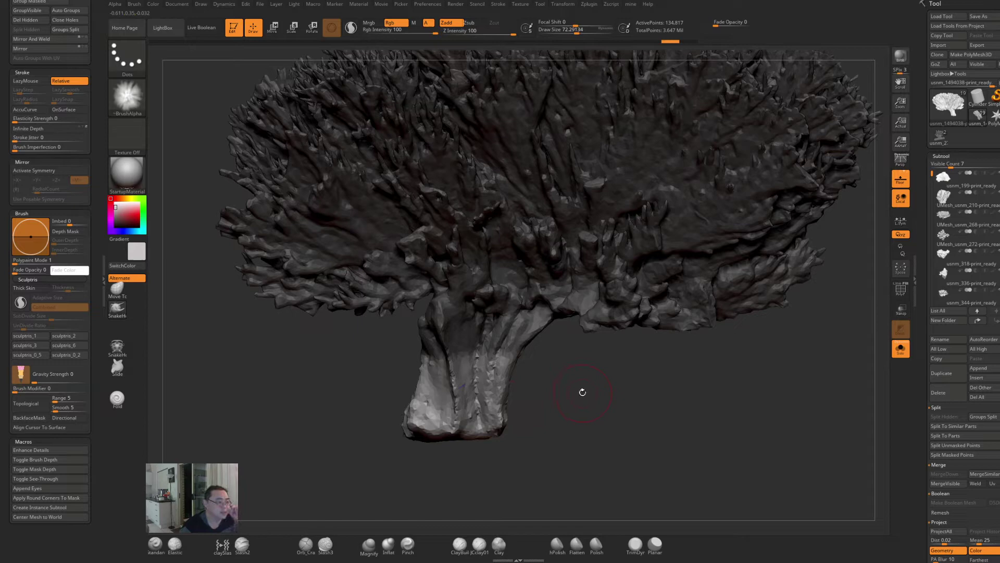
# - Show the full coral collection again and view the combined subtools from several angles
pyautogui.click(904, 349)
pyautogui.keyDown('ctrl'); pyautogui.moveTo(798, 414); pyautogui.dragTo(754, 397, button='right'); pyautogui.keyUp('ctrl')
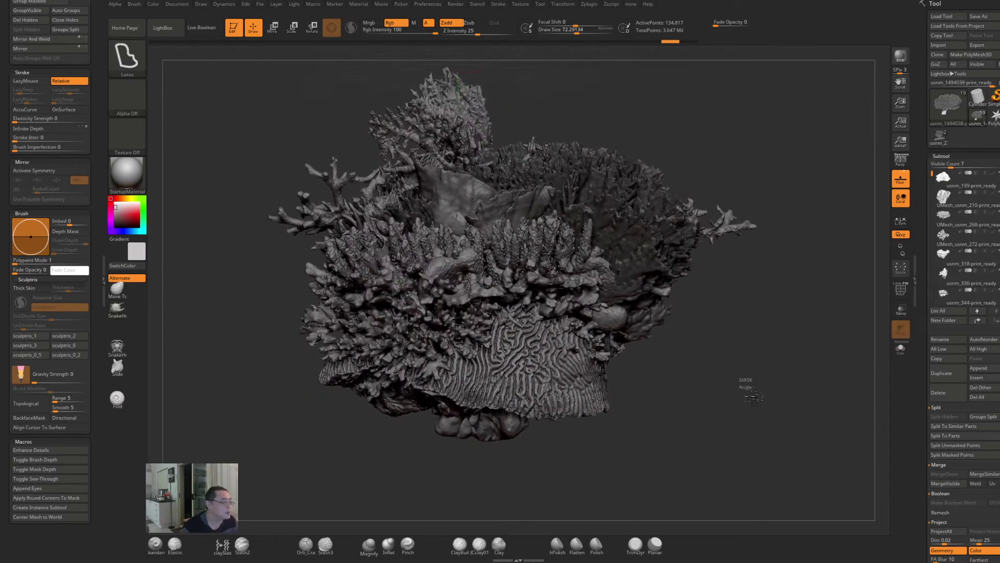
pyautogui.moveTo(754, 397)
pyautogui.mouseDown()
pyautogui.moveTo(756, 458)
pyautogui.moveTo(754, 423)
pyautogui.moveTo(706, 422)
pyautogui.moveTo(687, 460)
pyautogui.moveTo(699, 451)
pyautogui.mouseUp()
pyautogui.moveTo(715, 405); pyautogui.dragTo(738, 425)
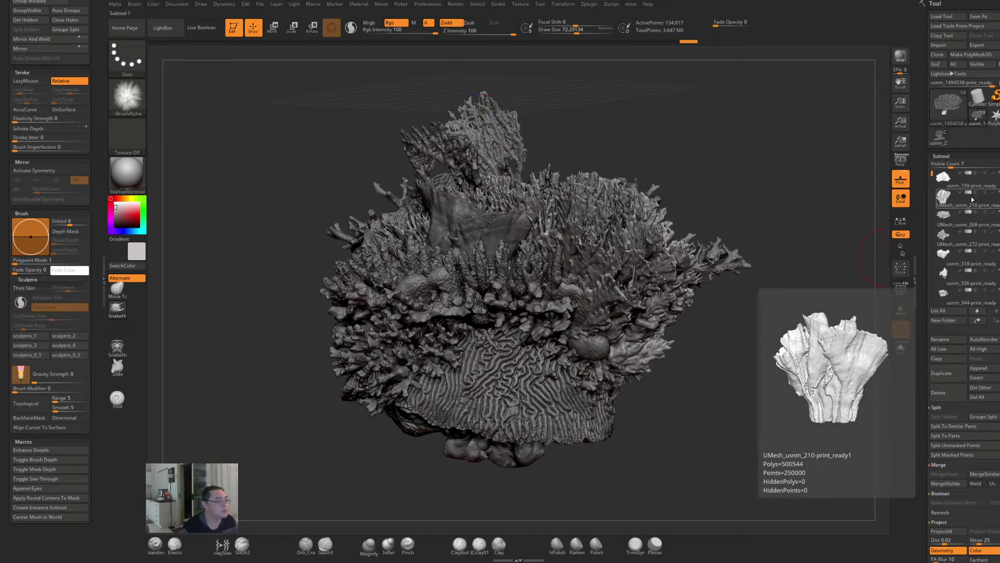
# - Select the UMesh_usnm_210-print_ready1 subtool in the coral collection and isolate it from the other corals
pyautogui.click(972, 199)
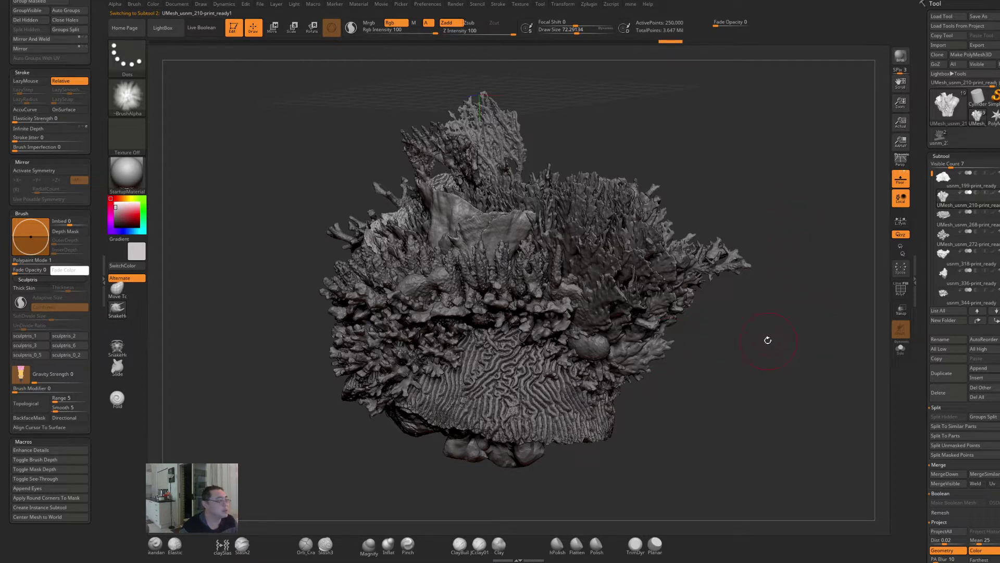
pyautogui.click(939, 137)
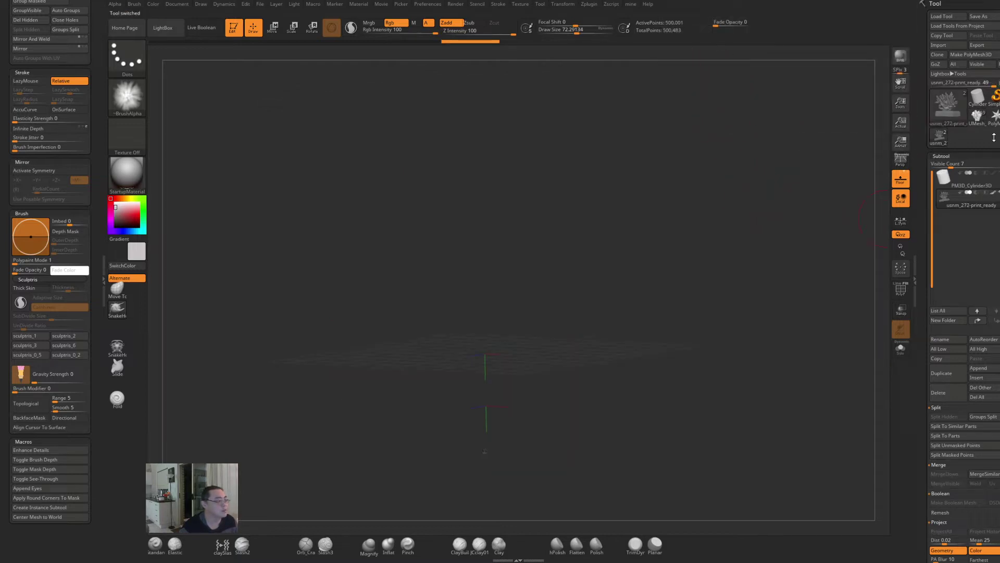
pyautogui.click(977, 117)
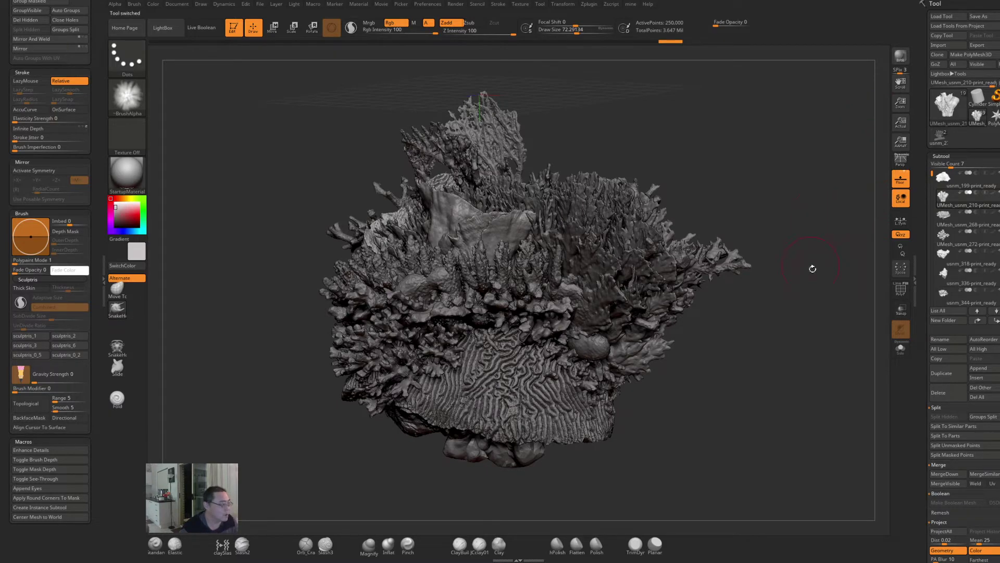
pyautogui.moveTo(813, 268); pyautogui.dragTo(828, 264)
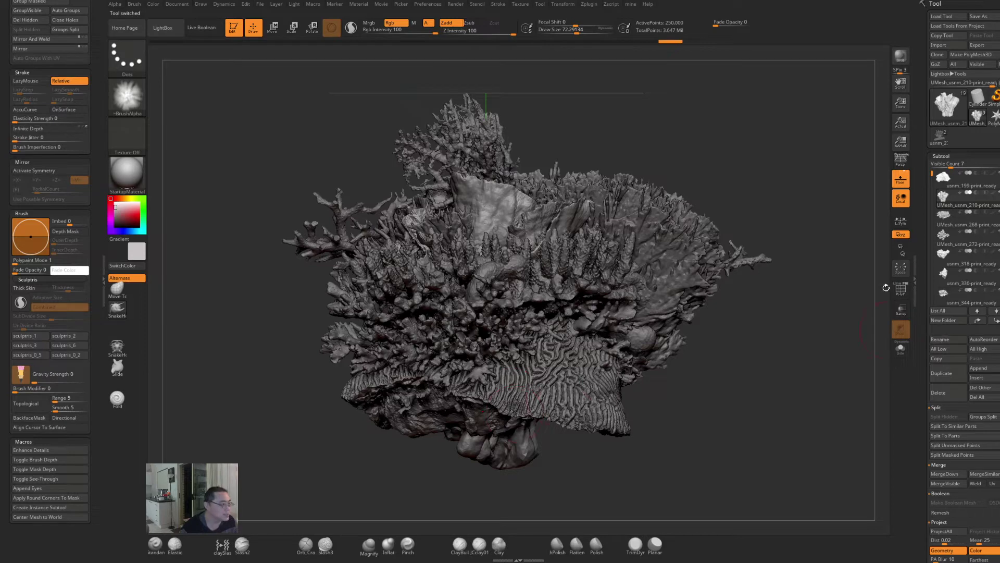
pyautogui.click(901, 348)
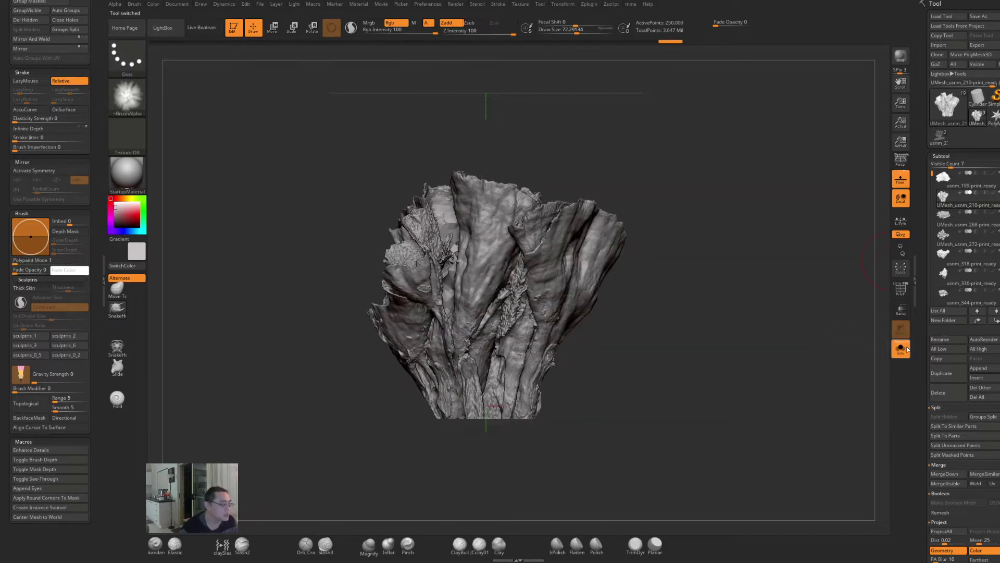
# - Examine the flat-cut base, ribbed sides and ruffled top of the isolated UMesh_usnm_210-print_ready1 coral
pyautogui.moveTo(564, 398)
pyautogui.keyDown('ctrl'); pyautogui.mouseDown(button='right')
pyautogui.moveTo(565, 472)
pyautogui.moveTo(644, 481)
pyautogui.mouseUp(button='right'); pyautogui.keyUp('ctrl')
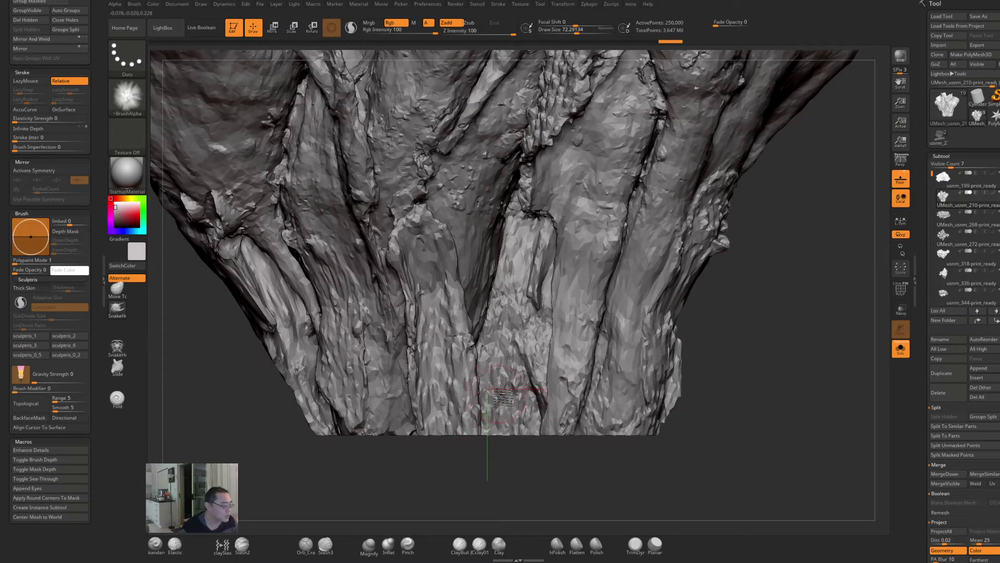
pyautogui.moveTo(766, 425); pyautogui.dragTo(773, 292)
pyautogui.keyDown('ctrl'); pyautogui.moveTo(547, 375); pyautogui.dragTo(542, 297, button='right'); pyautogui.keyUp('ctrl')
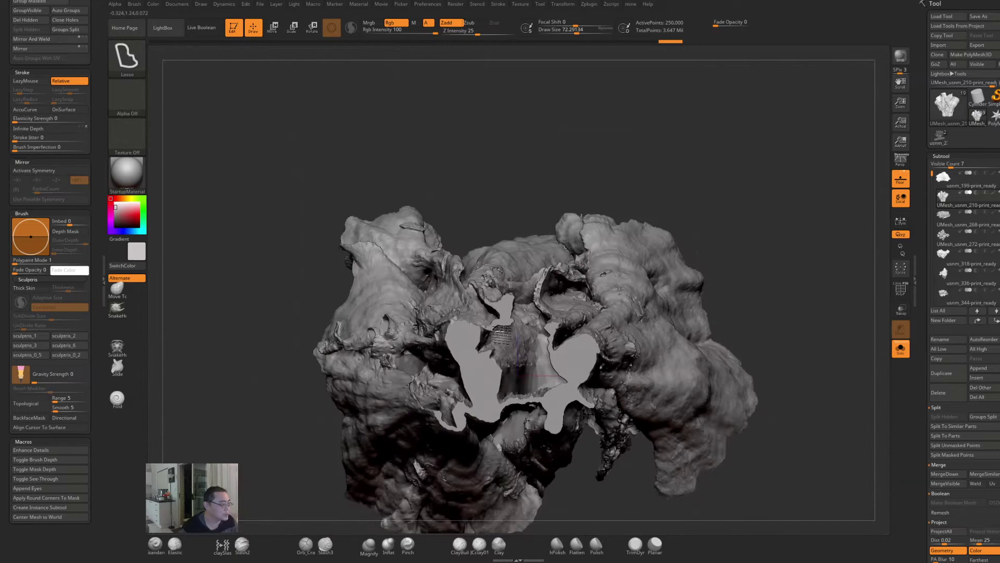
pyautogui.moveTo(835, 230); pyautogui.dragTo(857, 391)
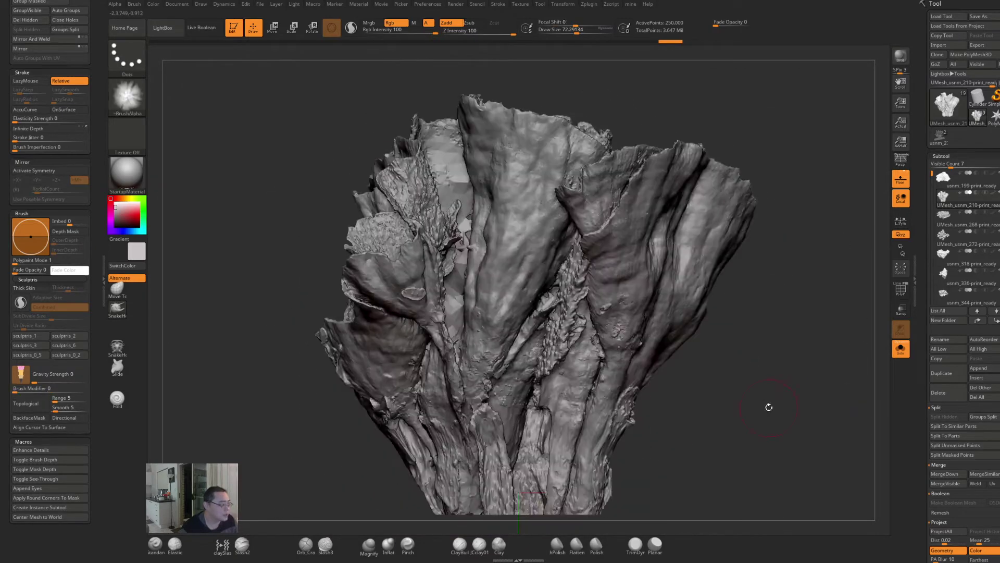
pyautogui.moveTo(768, 404); pyautogui.dragTo(725, 397)
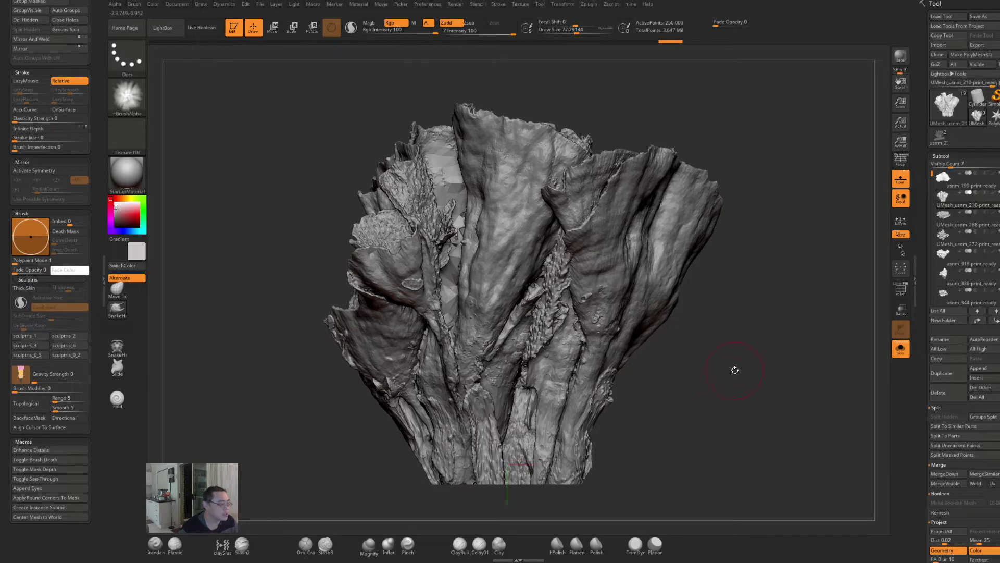
pyautogui.moveTo(736, 340); pyautogui.dragTo(736, 447)
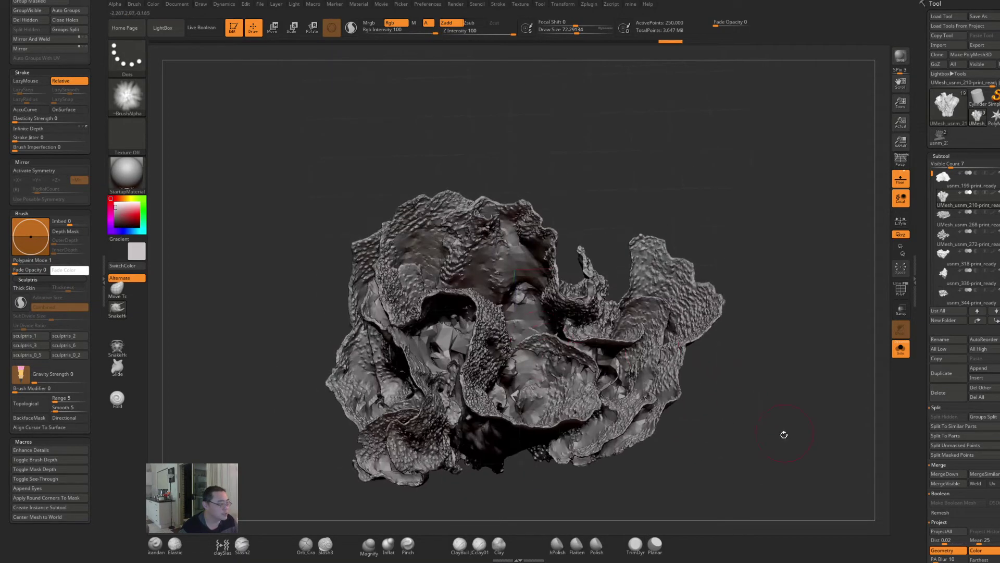
pyautogui.moveTo(776, 396); pyautogui.dragTo(765, 327)
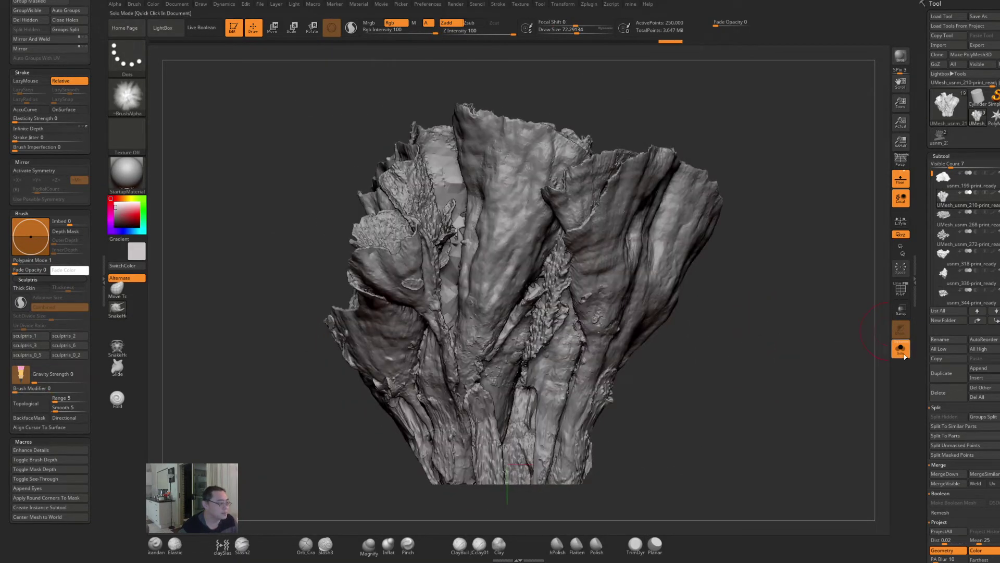
# - Bring all coral subtools back into view and frame the whole collection
pyautogui.click(901, 348)
pyautogui.keyDown('ctrl'); pyautogui.moveTo(835, 433); pyautogui.dragTo(822, 419, button='right'); pyautogui.keyUp('ctrl')
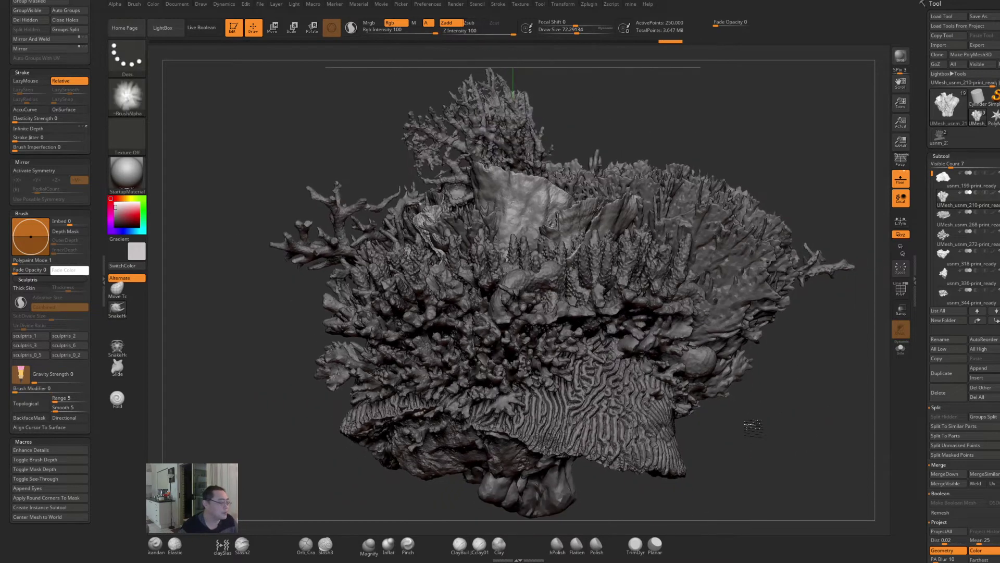
pyautogui.keyDown('alt'); pyautogui.moveTo(757, 437); pyautogui.dragTo(748, 421, button='right'); pyautogui.keyUp('alt')
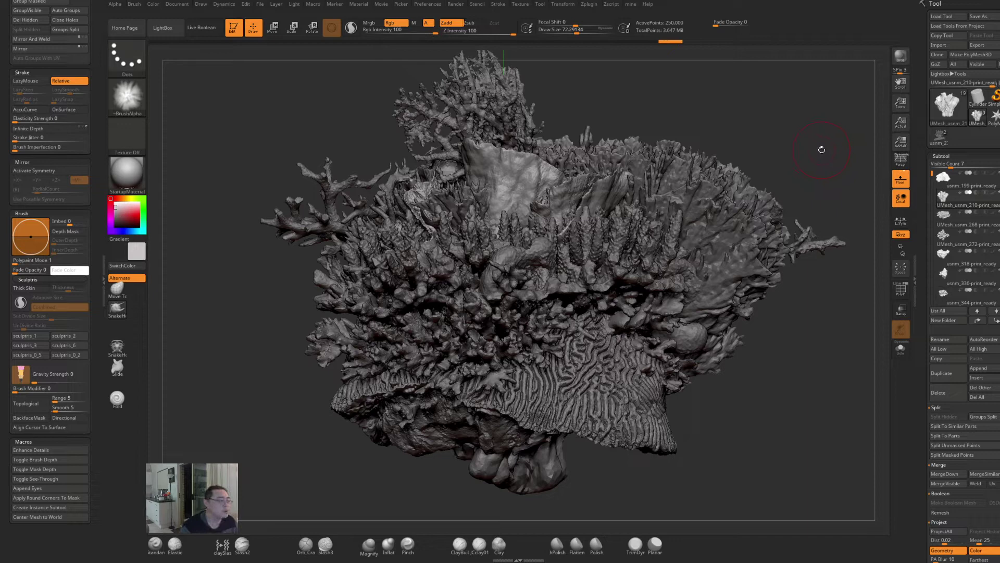
# - Isolate the UMesh_usnm_210-print_ready1 coral again and compare its front with its top view
pyautogui.click(901, 348)
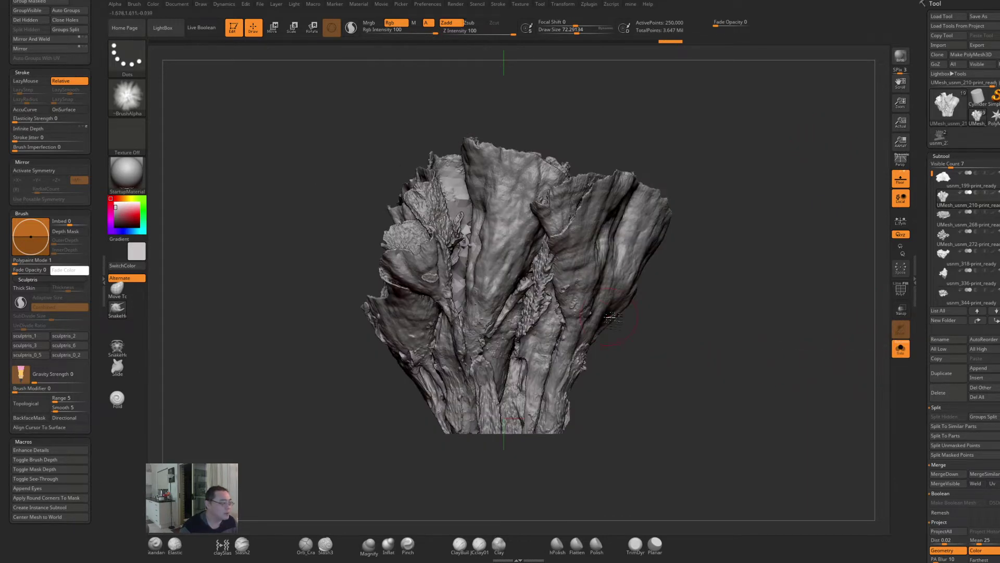
pyautogui.moveTo(787, 324)
pyautogui.mouseDown()
pyautogui.moveTo(750, 281)
pyautogui.moveTo(753, 360)
pyautogui.moveTo(749, 327)
pyautogui.mouseUp()
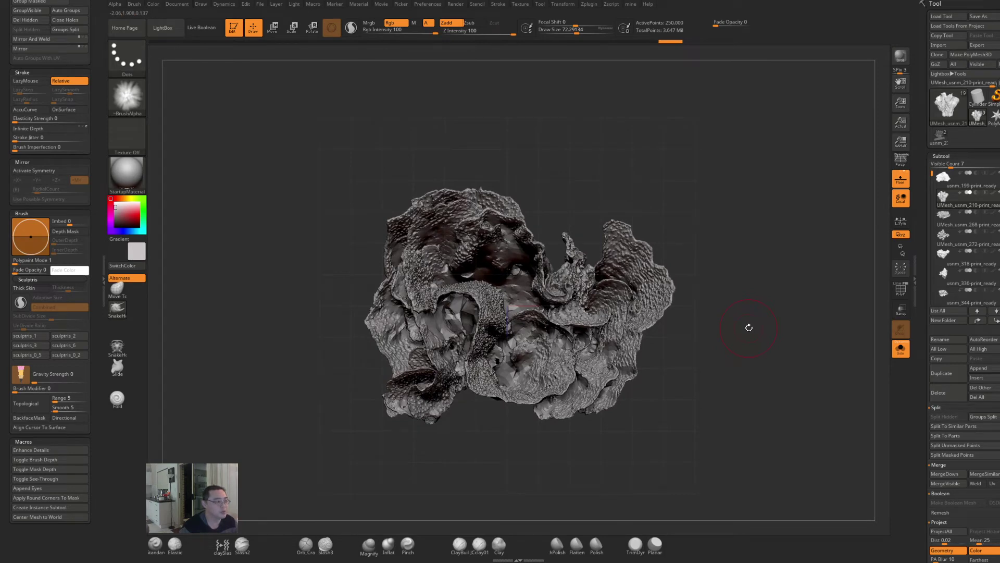
pyautogui.moveTo(749, 327); pyautogui.dragTo(712, 299)
pyautogui.keyDown('shift'); pyautogui.moveTo(703, 394); pyautogui.dragTo(537, 191); pyautogui.keyUp('shift')
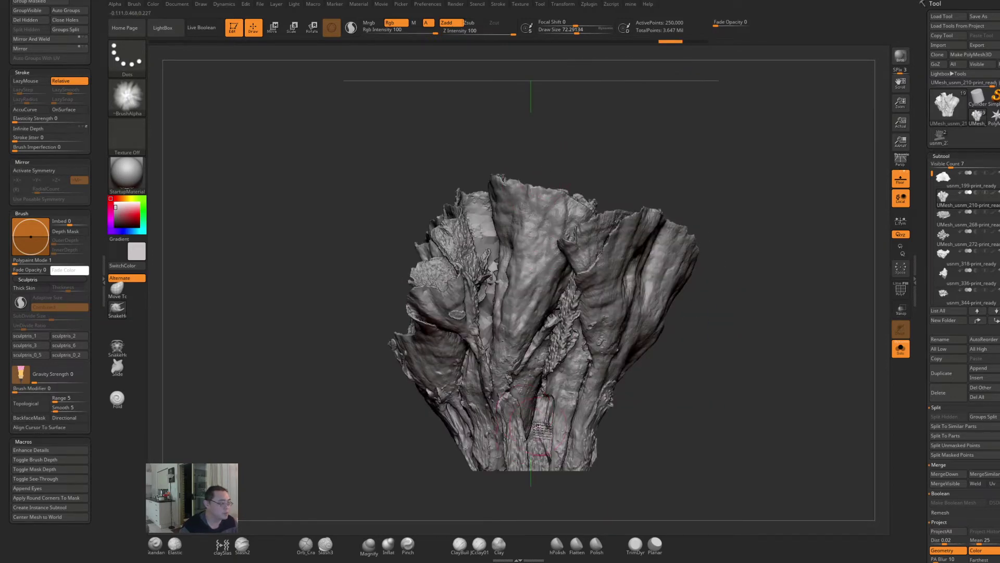
pyautogui.moveTo(761, 284); pyautogui.dragTo(750, 348)
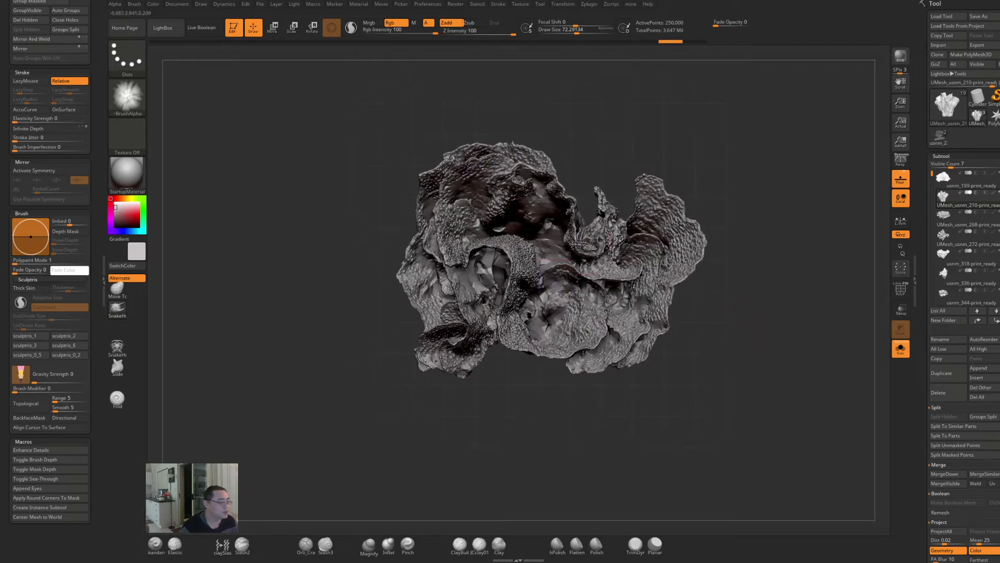
# - Show all corals and create an InsertMultiMesh brush from all the subtools, then browse the brush's meshes
pyautogui.click(902, 356)
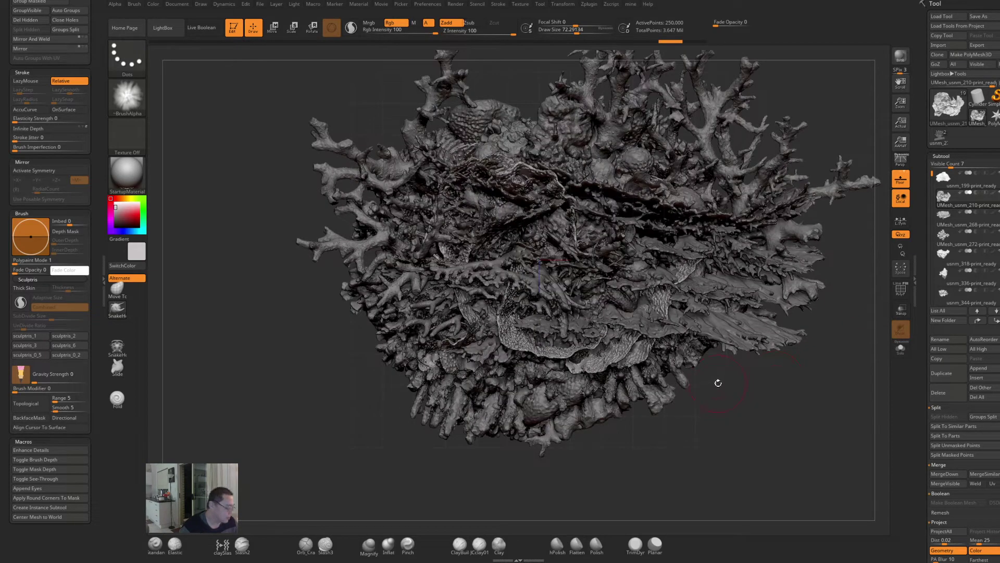
pyautogui.press('b')
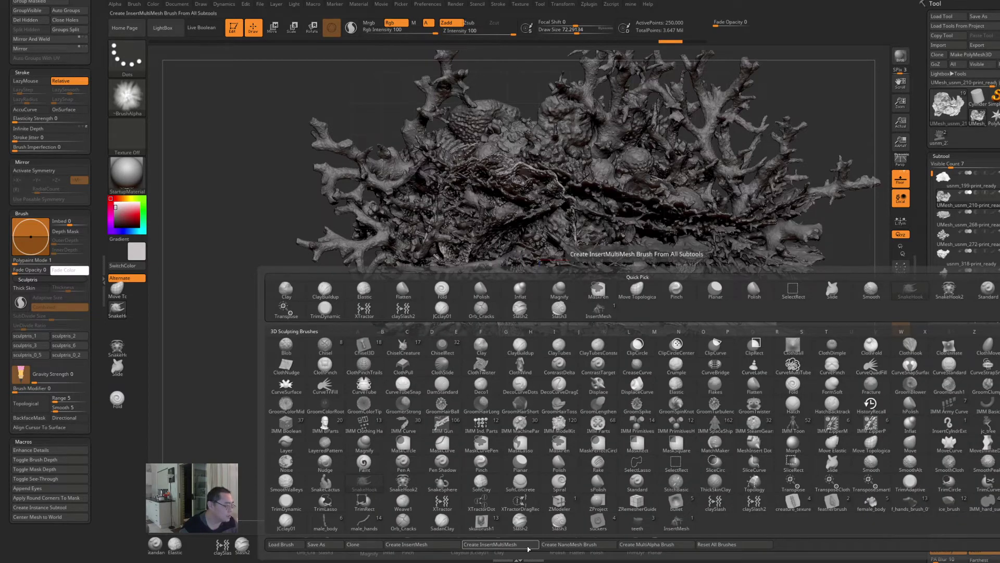
pyautogui.click(528, 545)
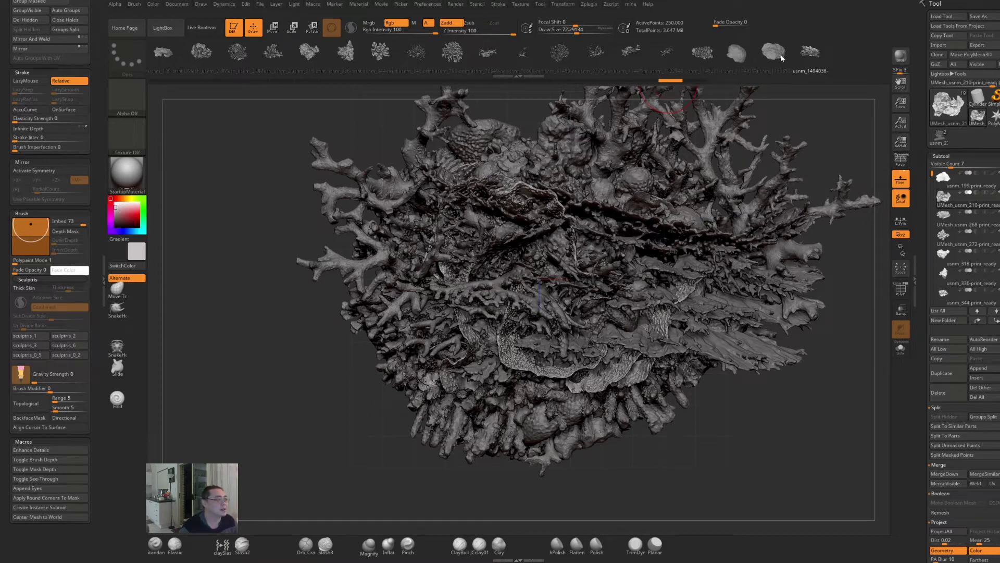
pyautogui.moveTo(742, 55); pyautogui.dragTo(768, 49)
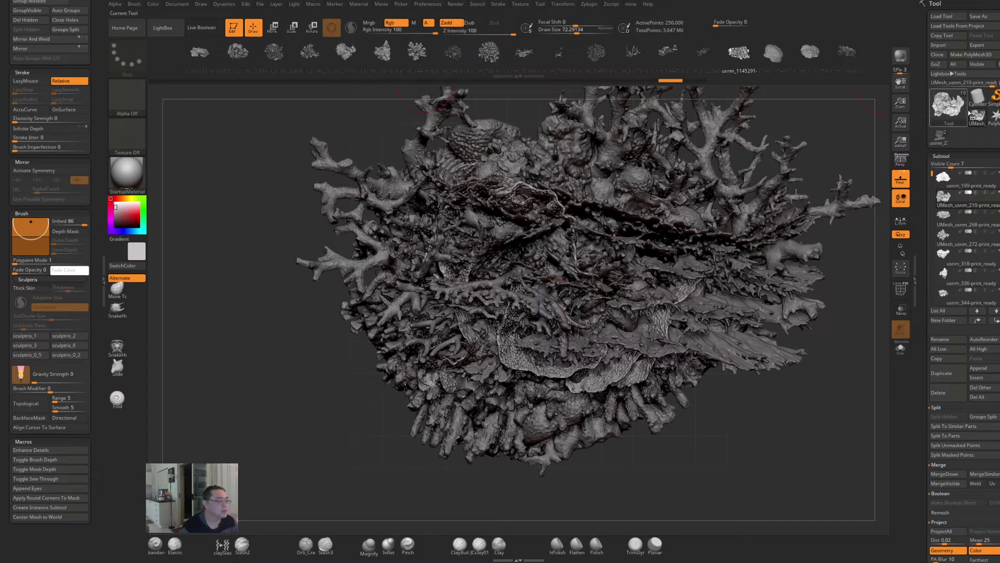
# - Switch to the Cylinder3D tool, convert it to a PolyMesh3D and view it straight from the side
pyautogui.click(978, 99)
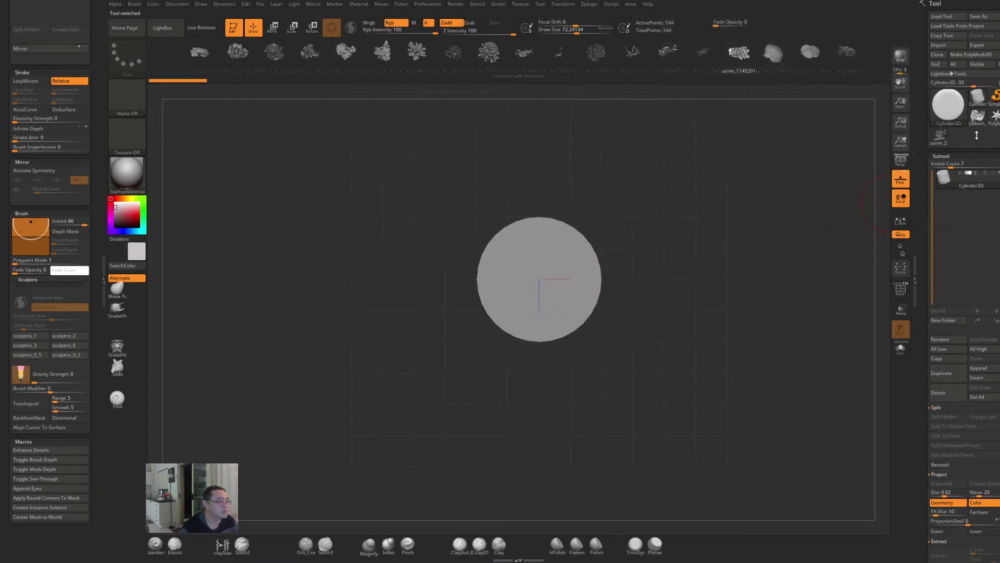
pyautogui.moveTo(941, 148)
pyautogui.click(971, 54)
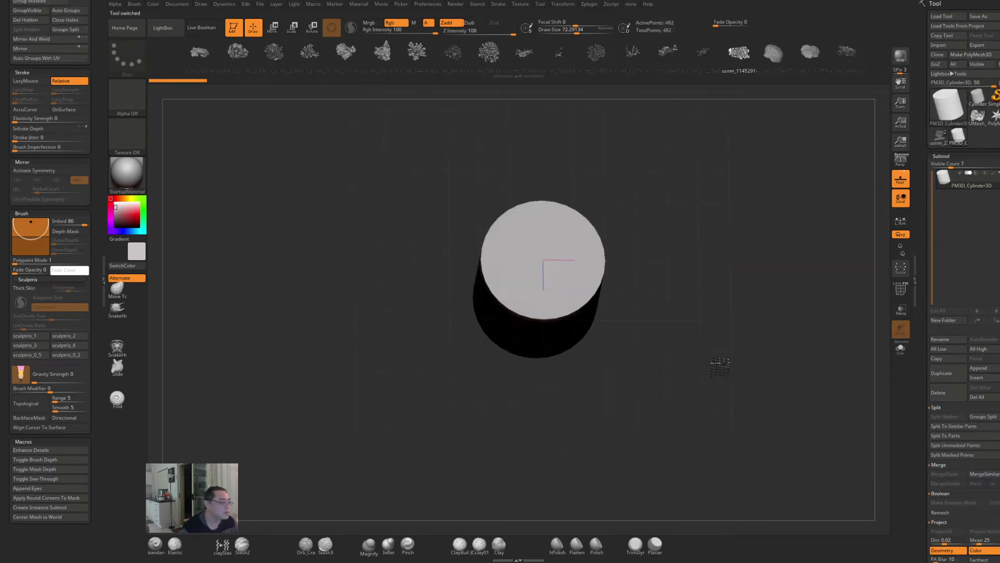
pyautogui.moveTo(719, 366); pyautogui.dragTo(661, 280)
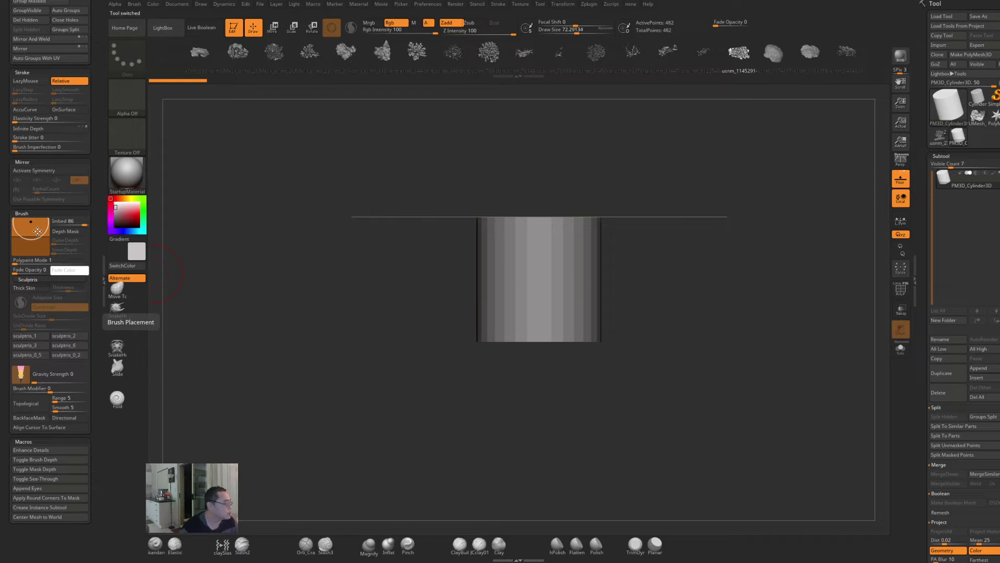
# - Insert the usnm_344-print_ready coral from the new brush onto the cylinder's right side and check how it attaches
pyautogui.moveTo(38, 231)
pyautogui.mouseDown()
pyautogui.moveTo(38, 245)
pyautogui.moveTo(38, 232)
pyautogui.mouseUp()
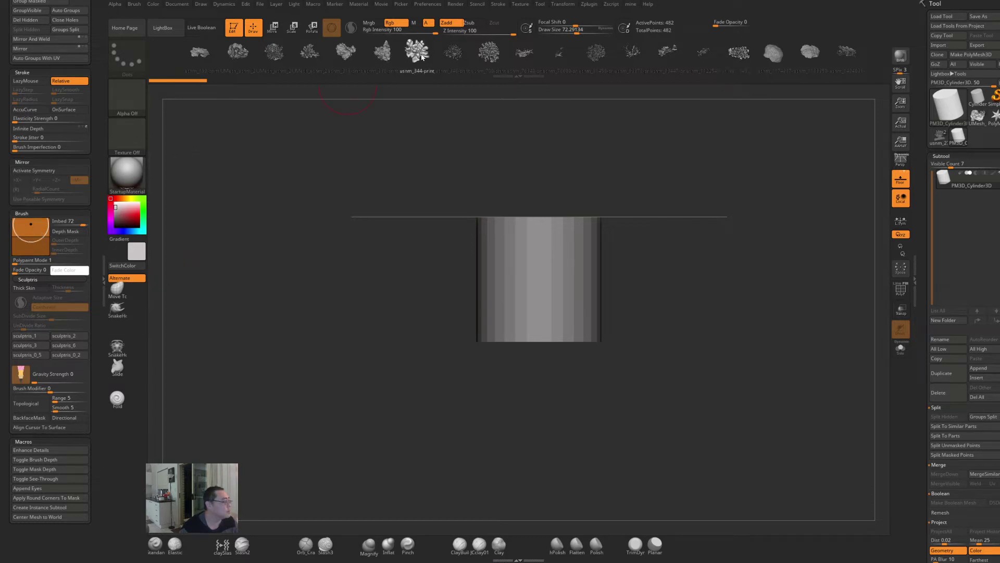
pyautogui.click(421, 58)
pyautogui.moveTo(594, 262); pyautogui.dragTo(655, 189)
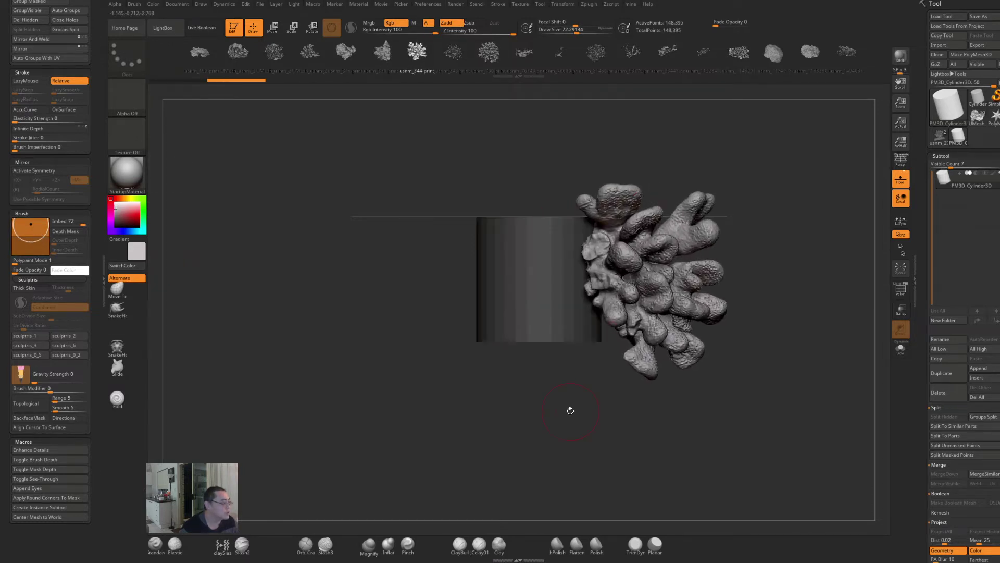
pyautogui.moveTo(570, 409); pyautogui.dragTo(595, 414)
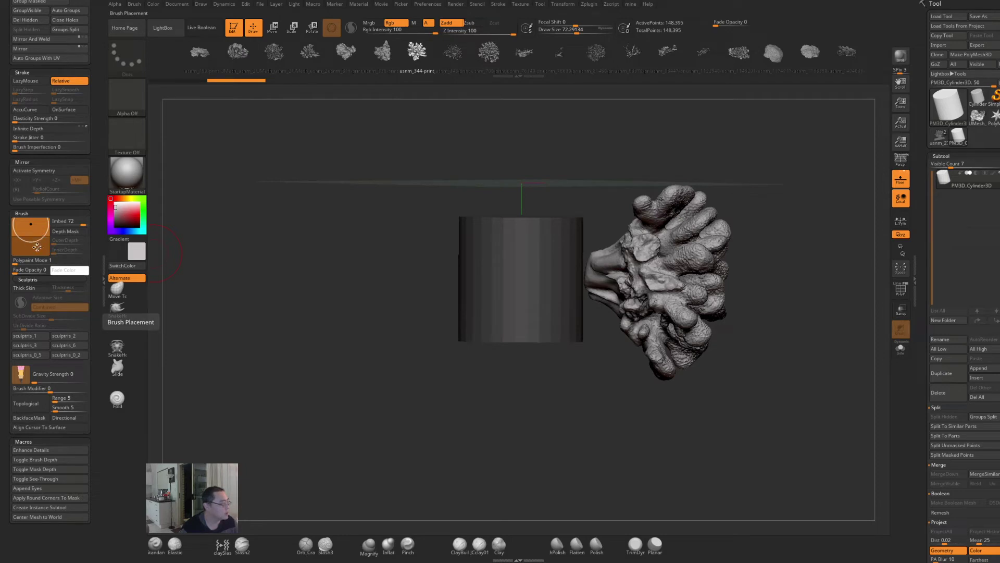
# - Set the brush's imbed depth to 4 and insert a second usnm_344 coral on the cylinder's side next to the first
pyautogui.moveTo(35, 240)
pyautogui.mouseDown()
pyautogui.moveTo(34, 249)
pyautogui.moveTo(39, 243)
pyautogui.mouseUp()
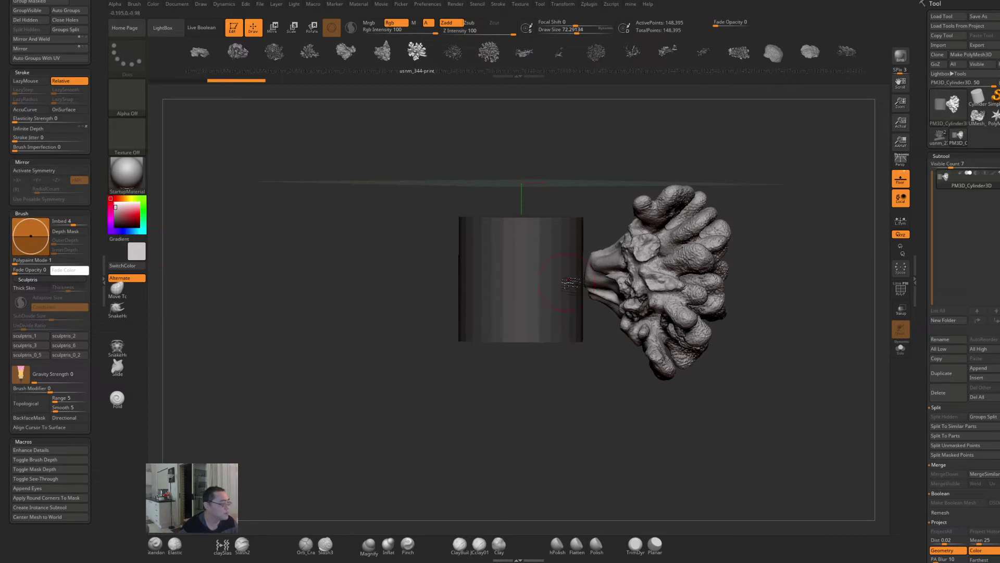
pyautogui.moveTo(575, 287); pyautogui.dragTo(654, 272)
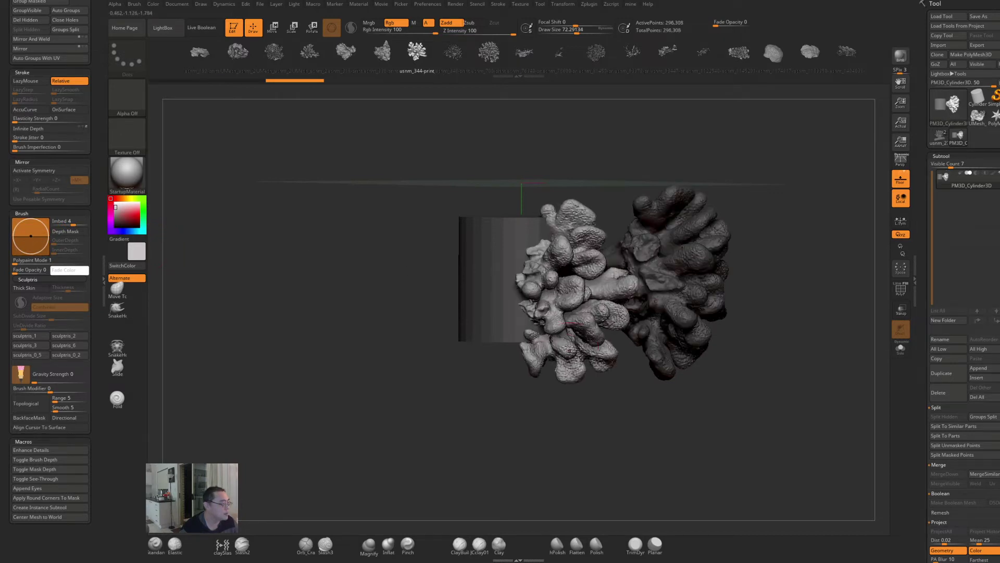
pyautogui.moveTo(549, 394)
pyautogui.mouseDown()
pyautogui.moveTo(570, 395)
pyautogui.moveTo(591, 342)
pyautogui.mouseUp()
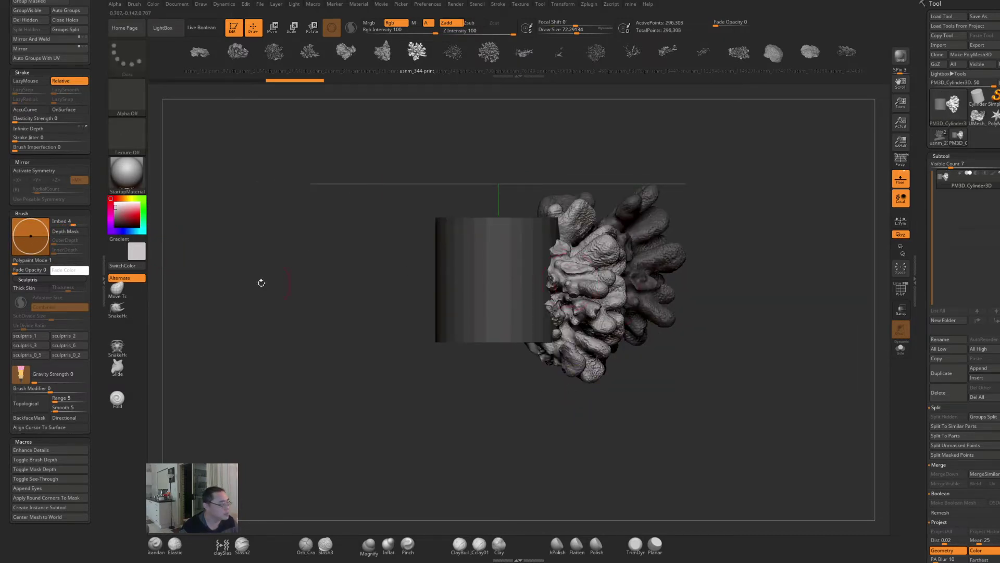
# - Set the imbed depth to 49 and insert more usnm_344 corals around the cylinder's side
pyautogui.moveTo(31, 251); pyautogui.dragTo(32, 244)
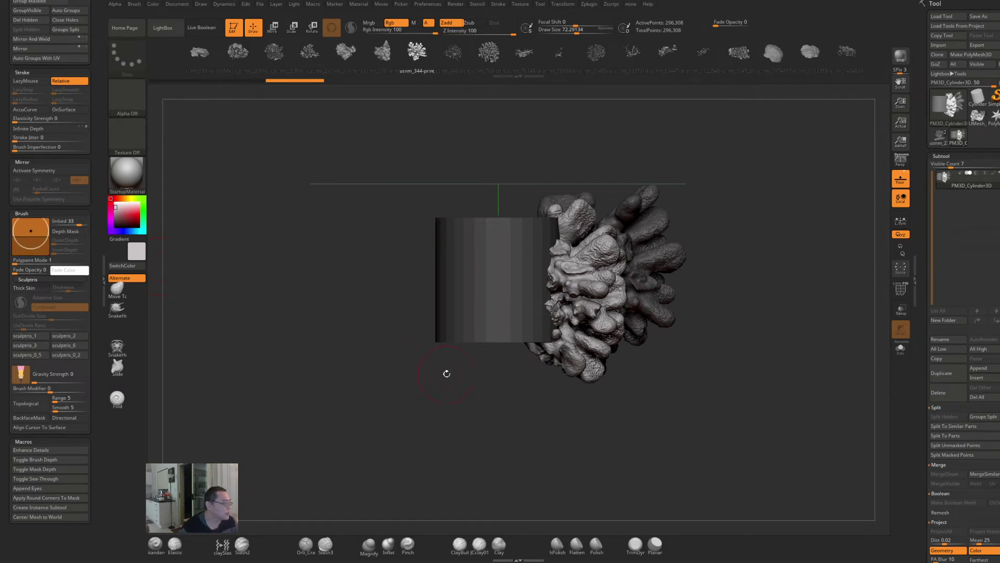
pyautogui.moveTo(446, 373)
pyautogui.mouseDown()
pyautogui.moveTo(545, 332)
pyautogui.moveTo(463, 385)
pyautogui.moveTo(462, 409)
pyautogui.mouseUp()
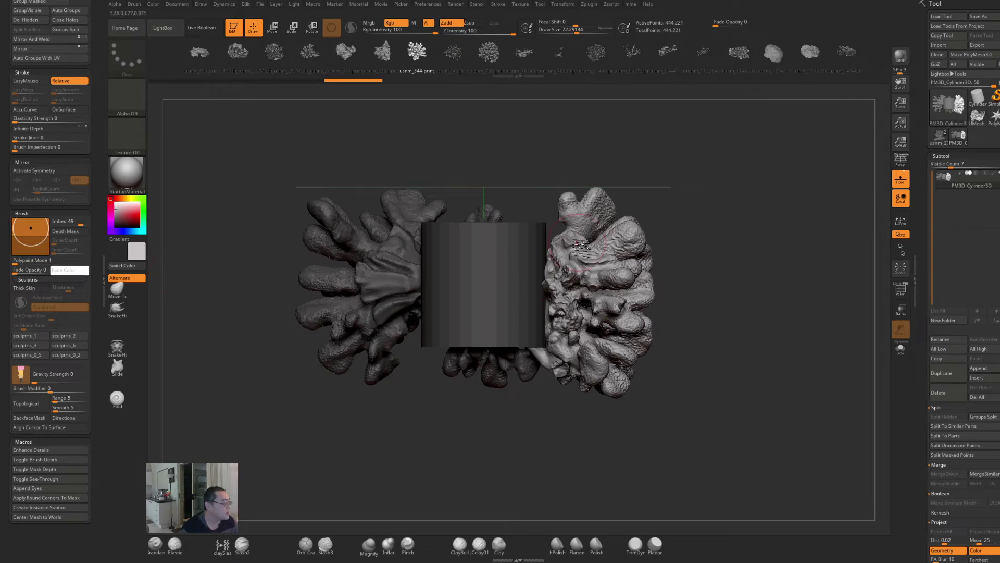
pyautogui.moveTo(540, 267); pyautogui.dragTo(581, 422)
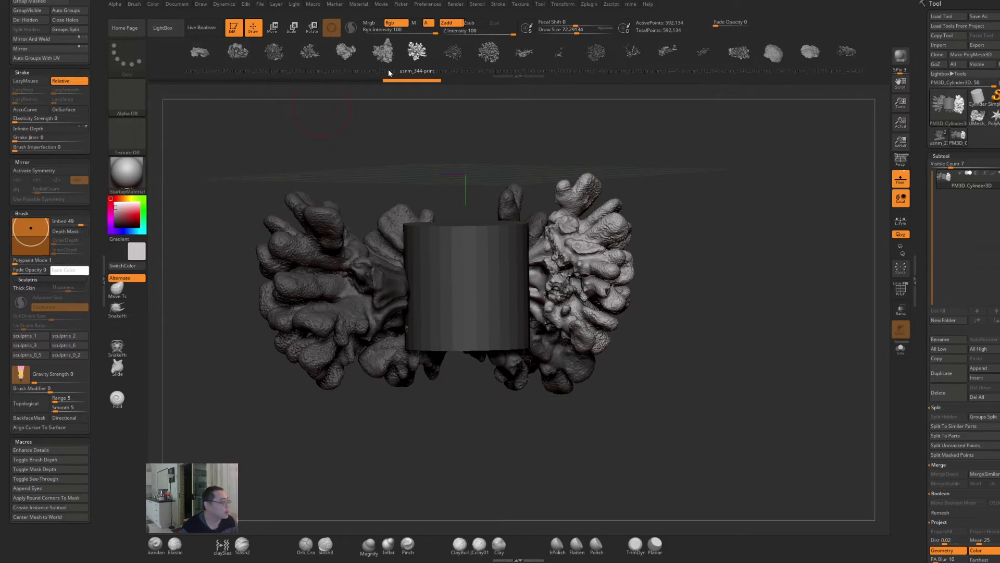
# - Insert the usnm_700 coral on a free part of the cylinder's side and set its imbed depth to 80
pyautogui.click(491, 59)
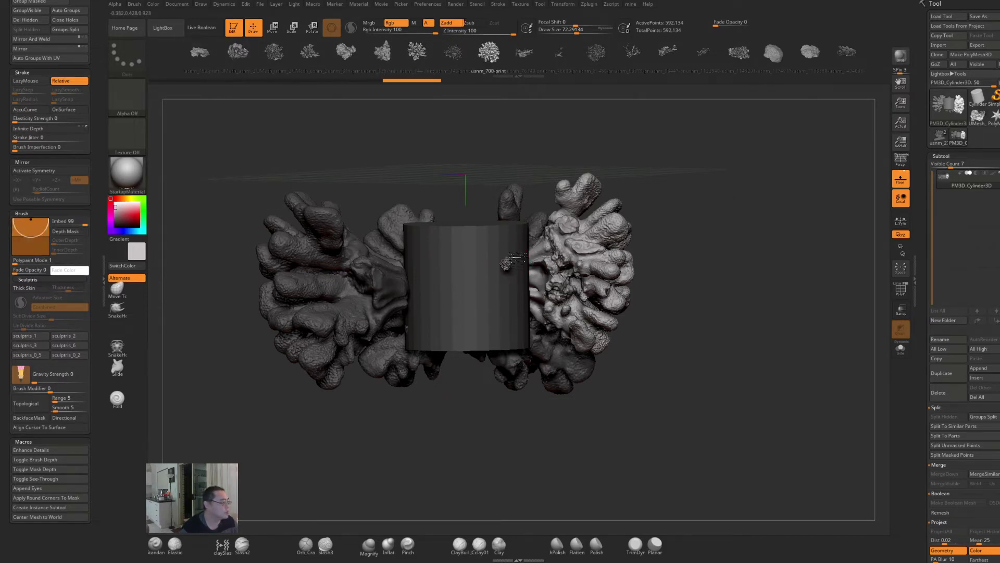
pyautogui.moveTo(516, 258); pyautogui.dragTo(578, 263)
pyautogui.moveTo(729, 257)
pyautogui.mouseDown()
pyautogui.moveTo(782, 255)
pyautogui.moveTo(770, 273)
pyautogui.mouseUp()
pyautogui.moveTo(30, 219); pyautogui.dragTo(31, 228)
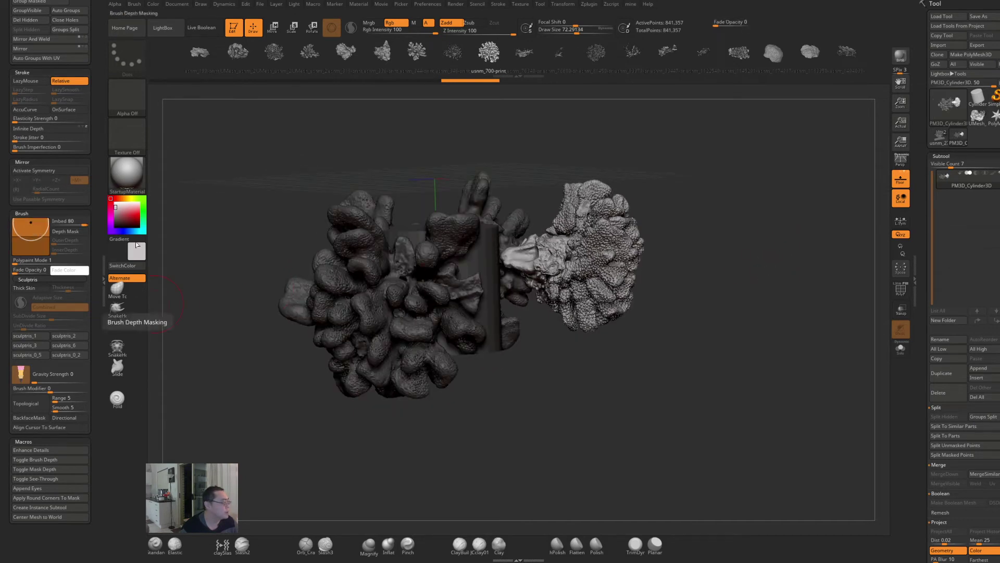
pyautogui.moveTo(605, 383); pyautogui.dragTo(605, 392)
# - Insert the branching usnm_76340 coral on the cylinder's side, then another on its top face with the imbed depth at 70
pyautogui.click(529, 53)
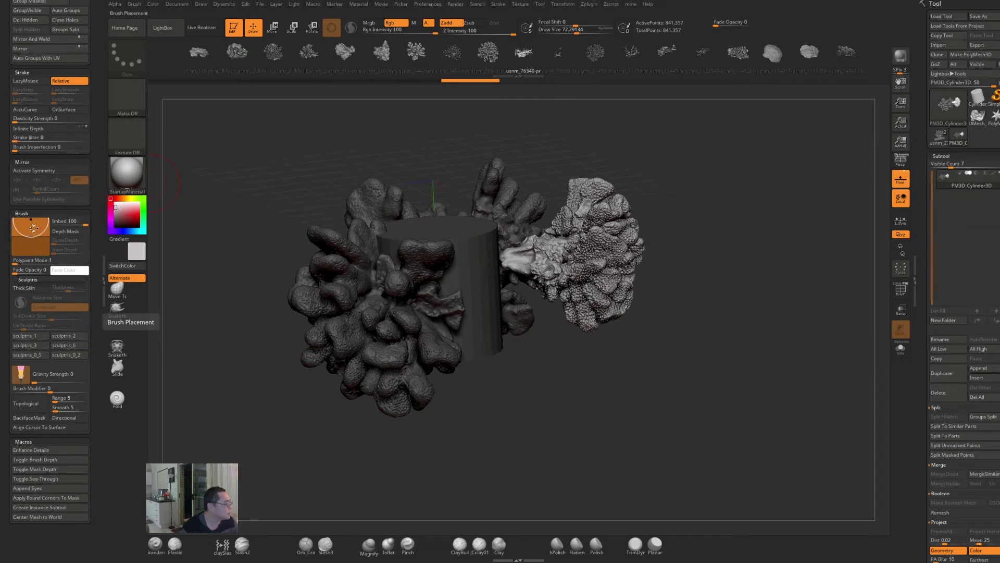
pyautogui.moveTo(488, 275); pyautogui.dragTo(538, 384)
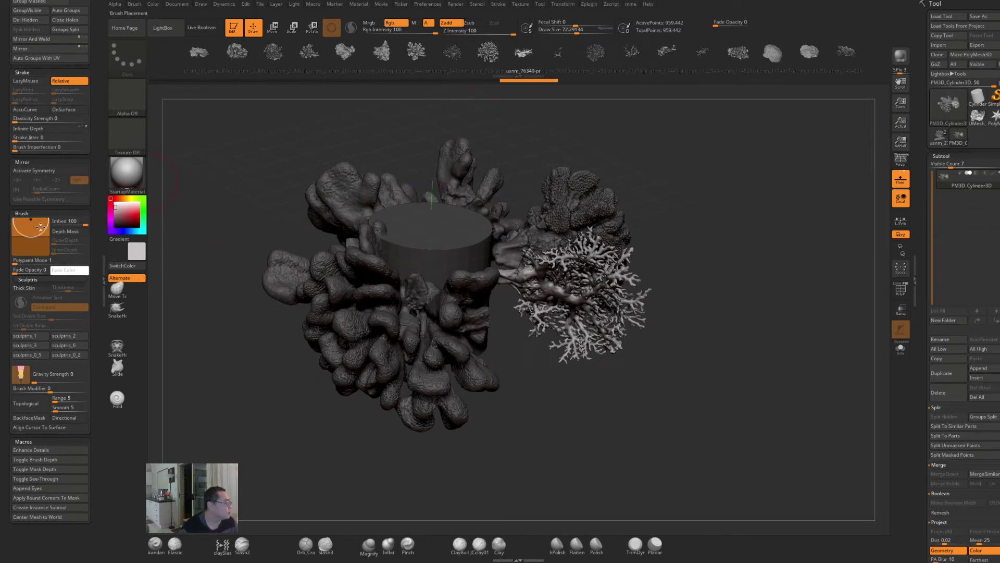
pyautogui.moveTo(31, 220); pyautogui.dragTo(30, 224)
pyautogui.moveTo(430, 226); pyautogui.dragTo(425, 102)
# - Choose the UMesh_usnm_2 coral from the brush's meshes and insert it on the cylinder's top face
pyautogui.click(592, 55)
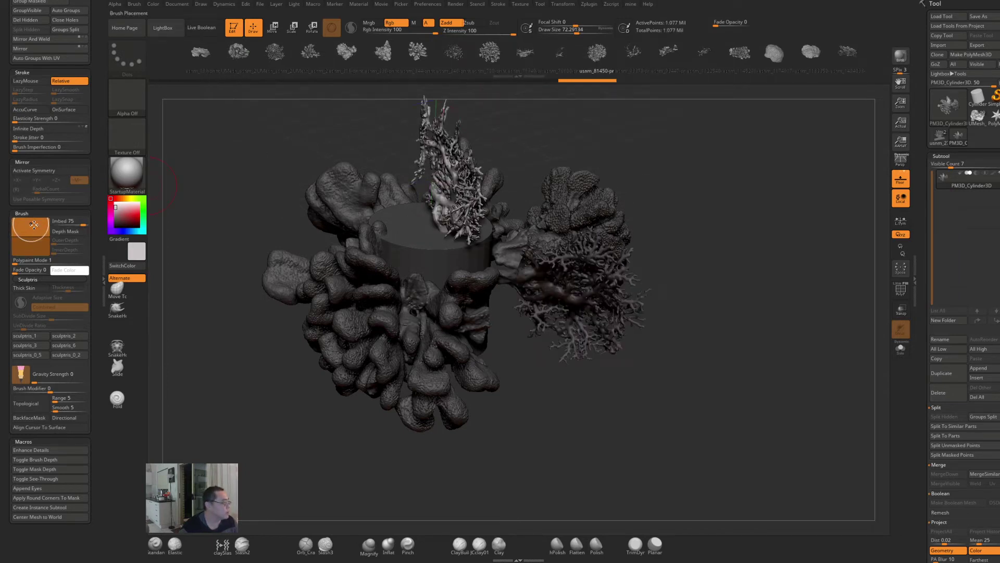
pyautogui.moveTo(34, 224); pyautogui.dragTo(32, 221)
pyautogui.click(385, 52)
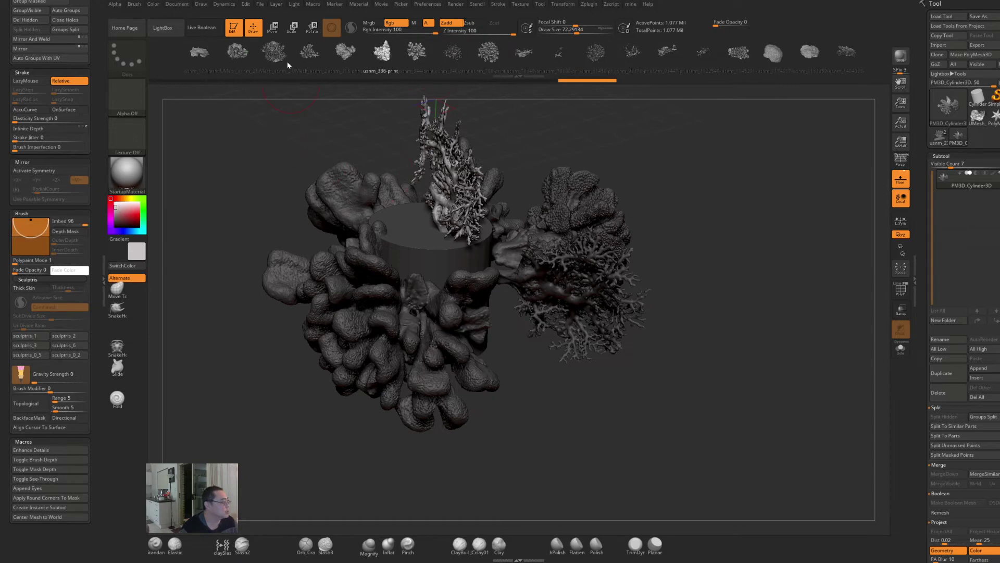
pyautogui.click(275, 52)
pyautogui.moveTo(433, 222)
pyautogui.mouseDown()
pyautogui.moveTo(424, 232)
pyautogui.moveTo(415, 170)
pyautogui.mouseUp()
pyautogui.moveTo(267, 222); pyautogui.dragTo(263, 207)
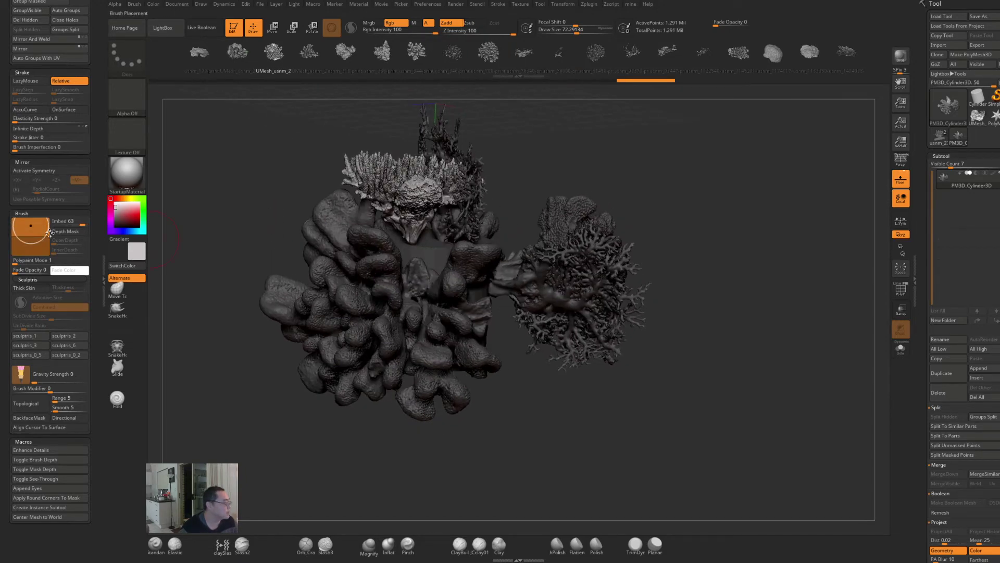
# - Set the UMesh_usnm_2 imbed depth to 45 and replace the coral on the cylinder's top face with a new insertion
pyautogui.moveTo(32, 227); pyautogui.dragTo(31, 233)
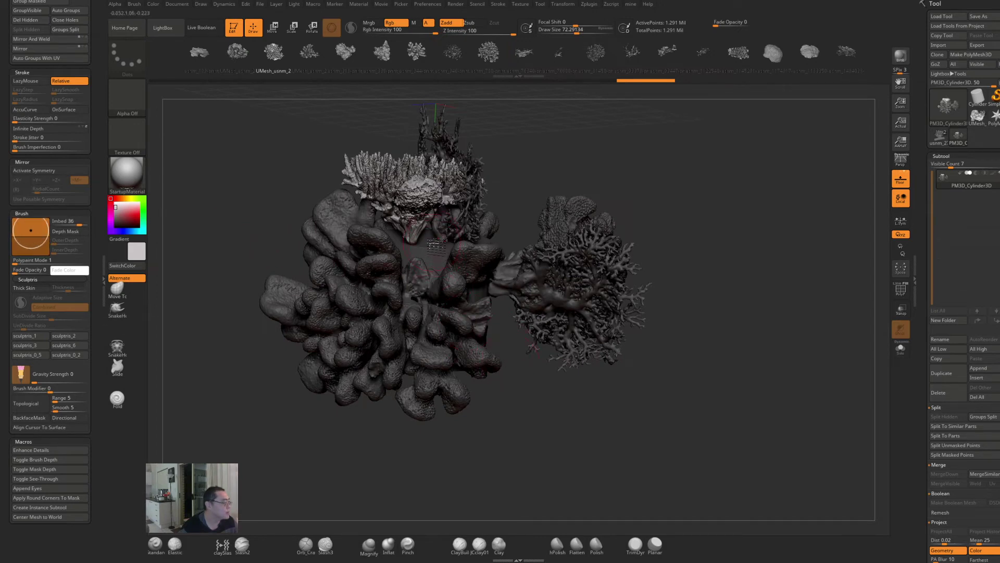
pyautogui.hotkey('ctrl', 'z')
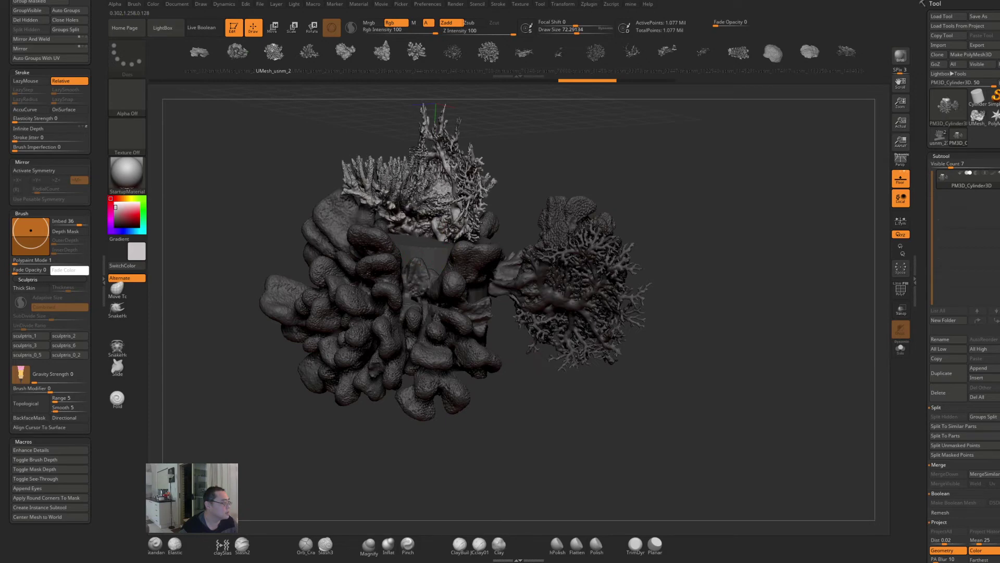
pyautogui.hotkey('ctrl', 'shift', 'z')
pyautogui.moveTo(37, 256); pyautogui.dragTo(37, 247)
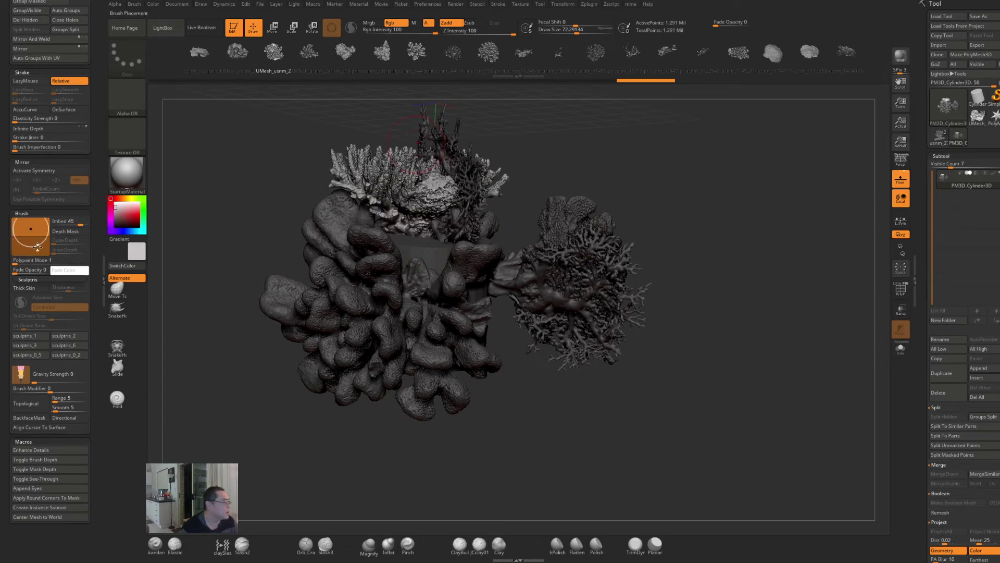
pyautogui.hotkey('ctrl', 'z')
pyautogui.moveTo(407, 233); pyautogui.dragTo(404, 150)
pyautogui.moveTo(264, 221); pyautogui.dragTo(265, 236)
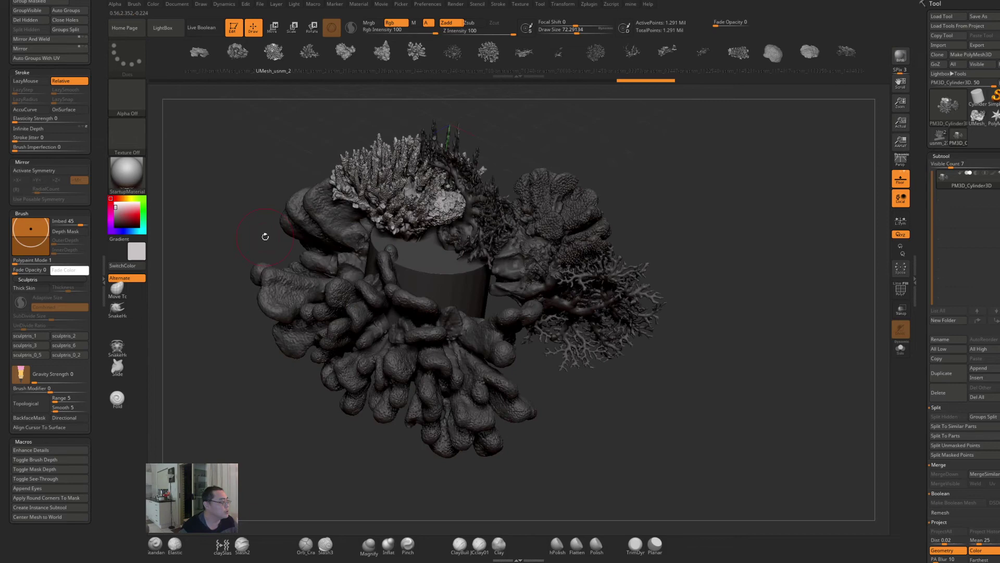
# - Try the usnm_76340 coral on the free area of the cylinder's top face
pyautogui.click(525, 53)
pyautogui.moveTo(649, 137); pyautogui.dragTo(640, 145)
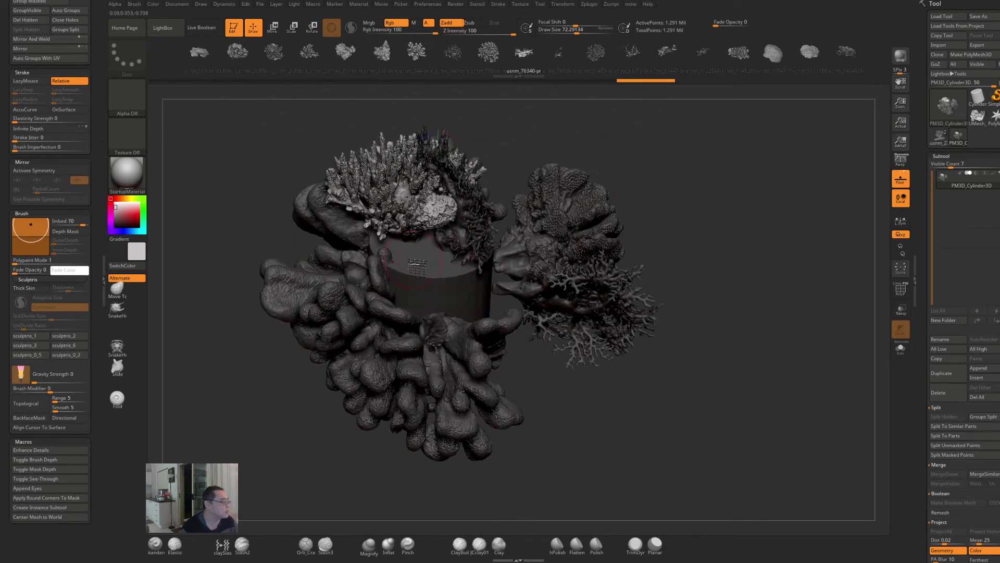
pyautogui.moveTo(414, 267); pyautogui.dragTo(446, 201)
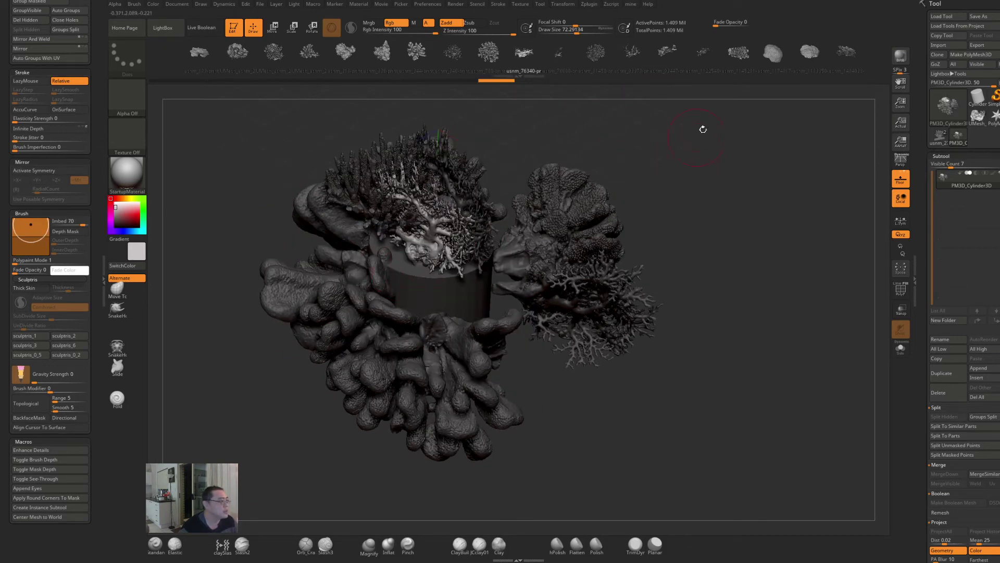
pyautogui.hotkey('ctrl', 'z')
# - Try the rounded usnm_1174917 brain coral on the free area of the cylinder's top face
pyautogui.click(773, 52)
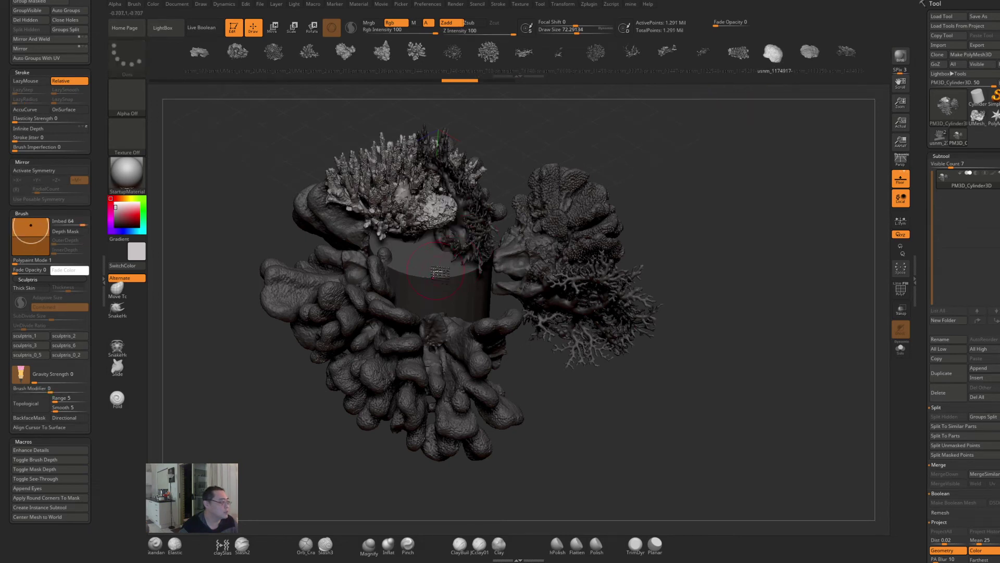
pyautogui.moveTo(442, 269); pyautogui.dragTo(454, 188)
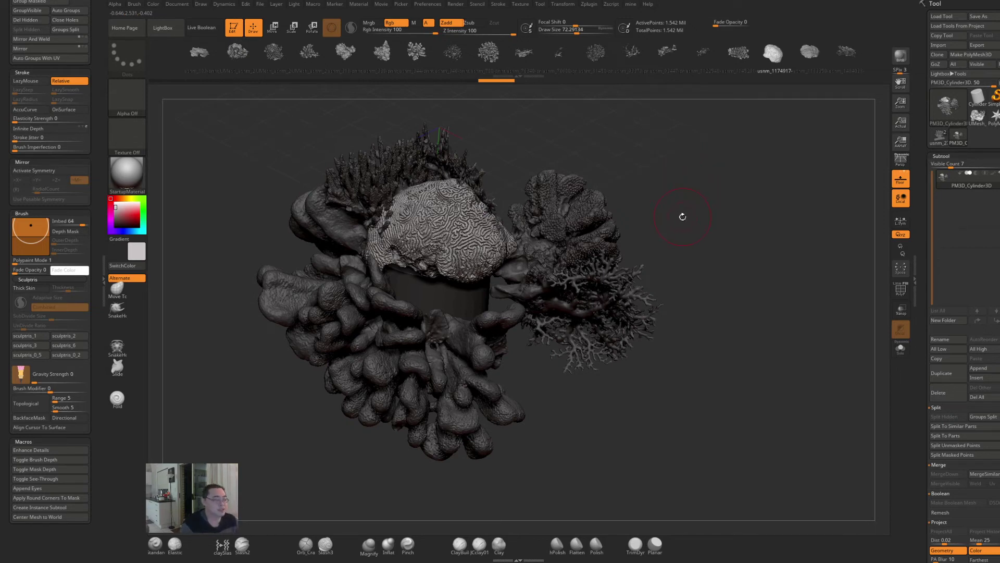
pyautogui.moveTo(686, 234)
pyautogui.mouseDown()
pyautogui.moveTo(697, 207)
pyautogui.moveTo(682, 223)
pyautogui.mouseUp()
pyautogui.hotkey('ctrl', 'shift')
pyautogui.hotkey('ctrl', 'z')
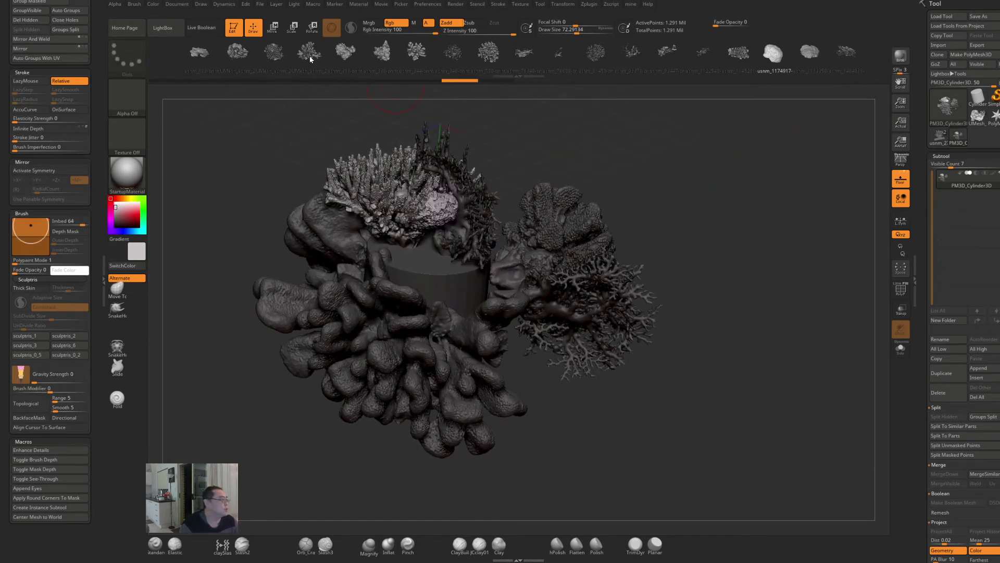
# - Insert a second UMesh_usnm_2 coral on the cylinder's top face beside the first
pyautogui.click(310, 56)
pyautogui.click(273, 60)
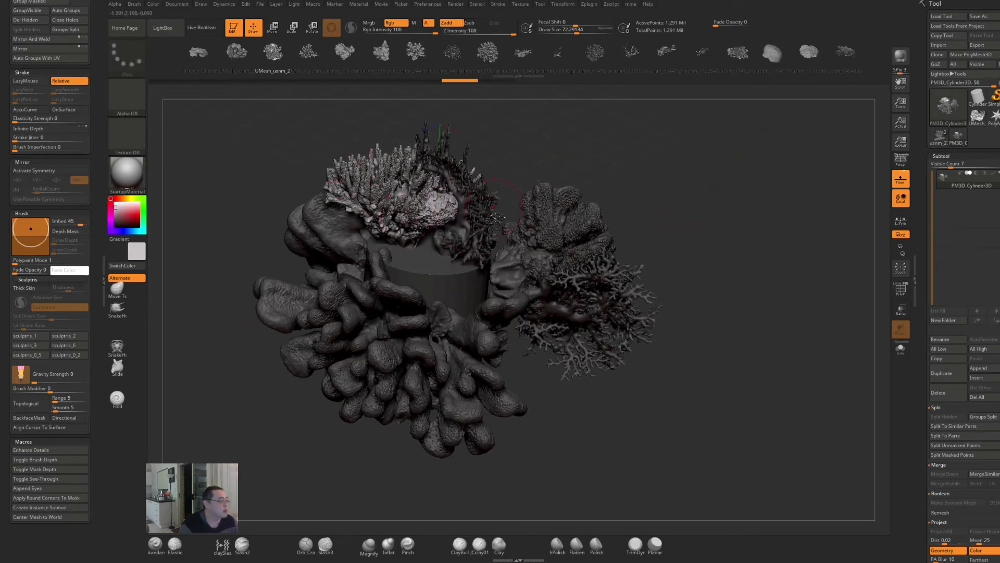
pyautogui.moveTo(449, 265); pyautogui.dragTo(495, 155)
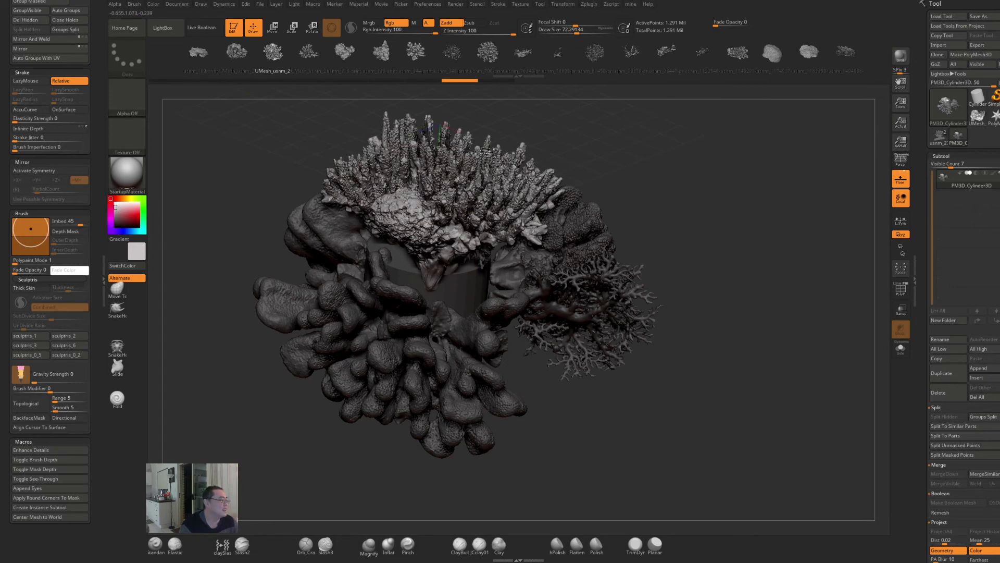
pyautogui.moveTo(682, 179); pyautogui.dragTo(655, 191)
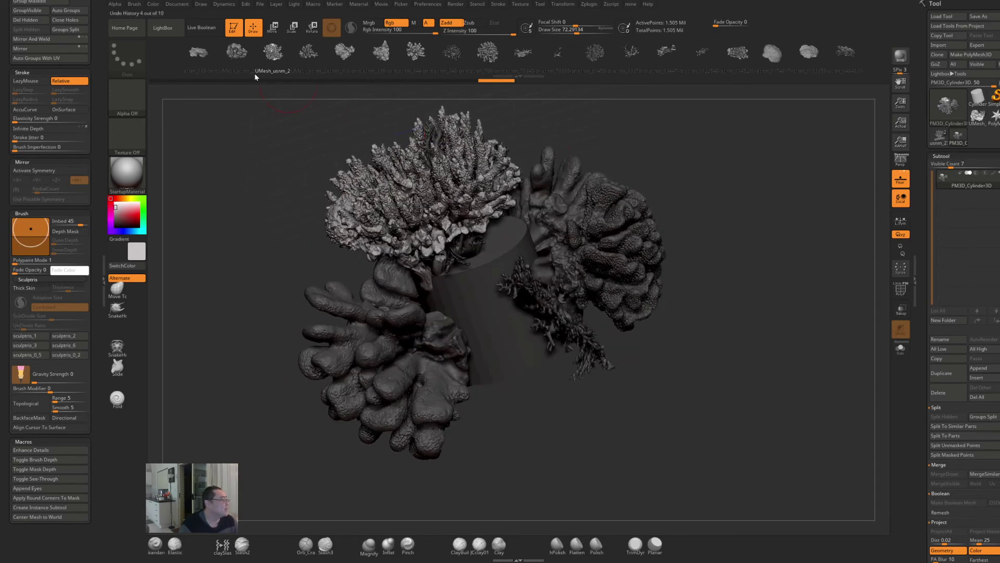
# - Insert the plate-like usnm_199 coral on the upper part of the cylinder's bare side and refine its placement
pyautogui.moveTo(486, 290); pyautogui.dragTo(498, 189)
pyautogui.moveTo(741, 298); pyautogui.dragTo(750, 326)
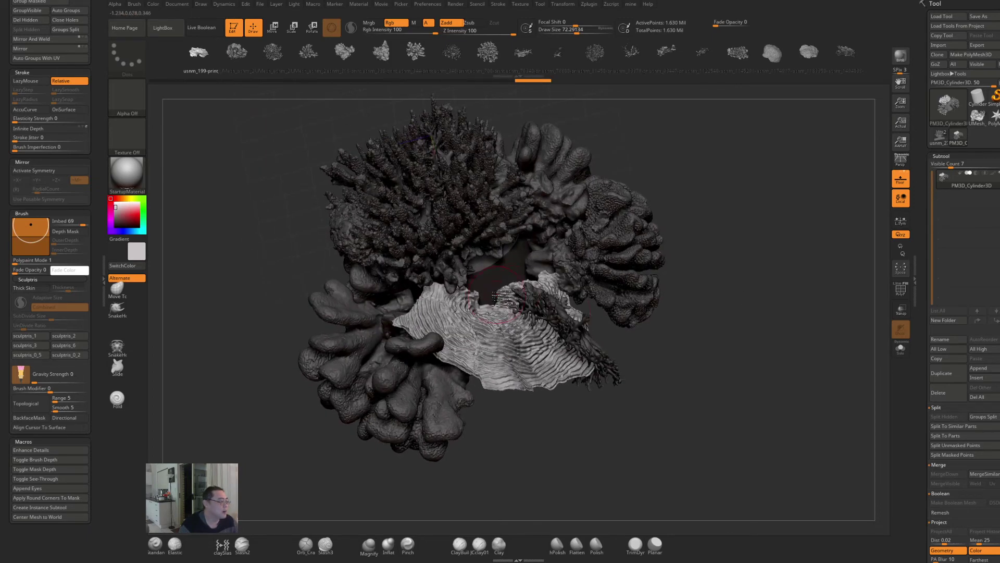
pyautogui.hotkey('ctrl', 'z')
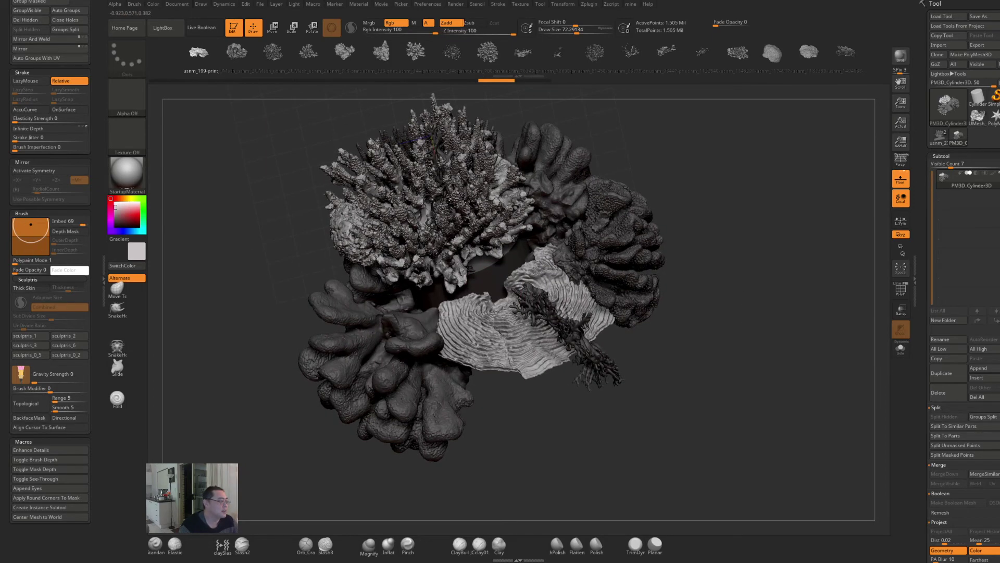
pyautogui.hotkey('ctrl', 'shift', 'z')
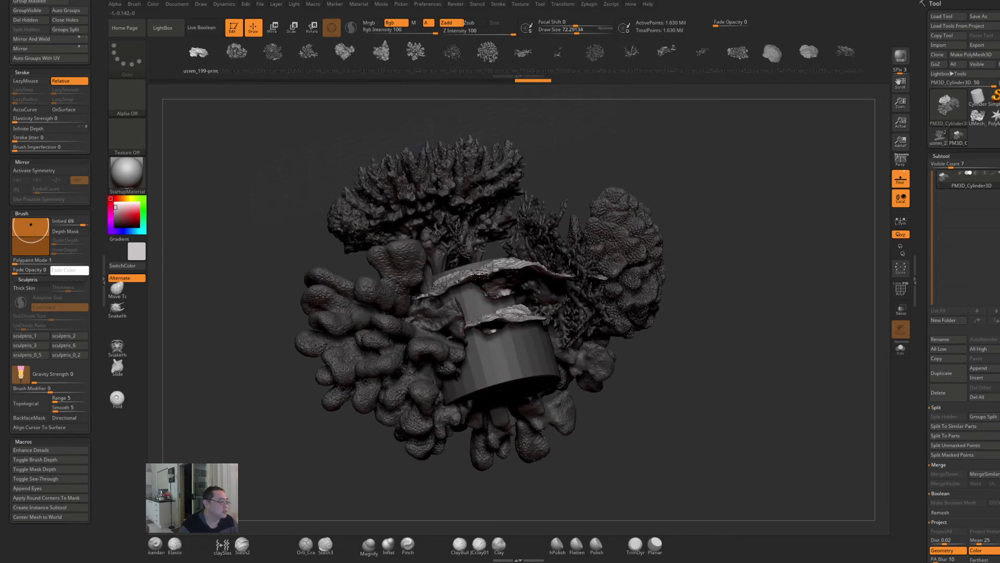
# - Stack more usnm_199 plate corals below the first one down the cylinder's side
pyautogui.moveTo(508, 354); pyautogui.dragTo(468, 301)
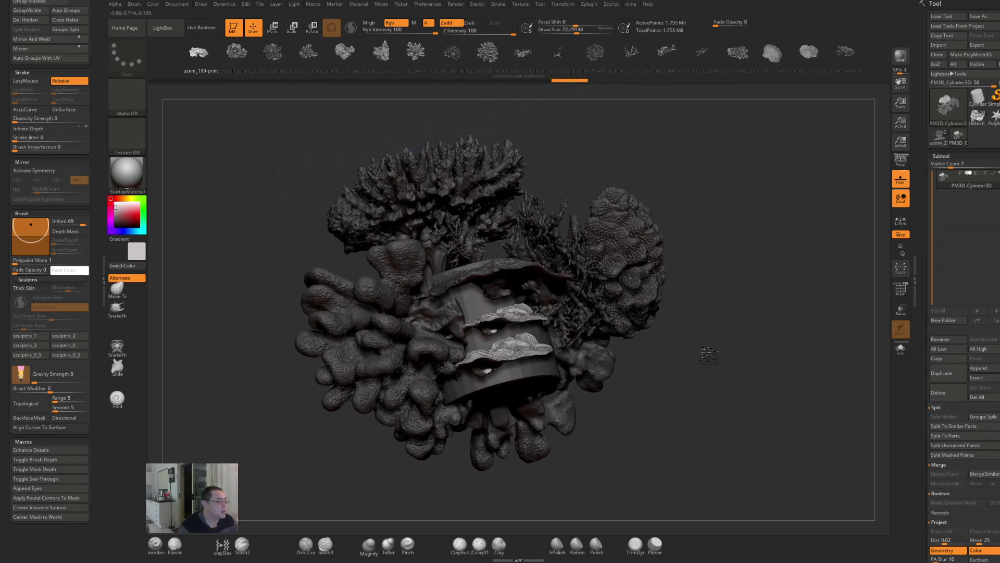
pyautogui.hotkey('ctrl', 'shift', 'z')
pyautogui.press('w')
pyautogui.moveTo(512, 358)
pyautogui.mouseDown()
pyautogui.moveTo(552, 321)
pyautogui.moveTo(503, 368)
pyautogui.moveTo(541, 340)
pyautogui.moveTo(496, 344)
pyautogui.mouseUp()
pyautogui.press('q')
pyautogui.moveTo(702, 353); pyautogui.dragTo(710, 375)
pyautogui.moveTo(725, 297); pyautogui.dragTo(717, 331)
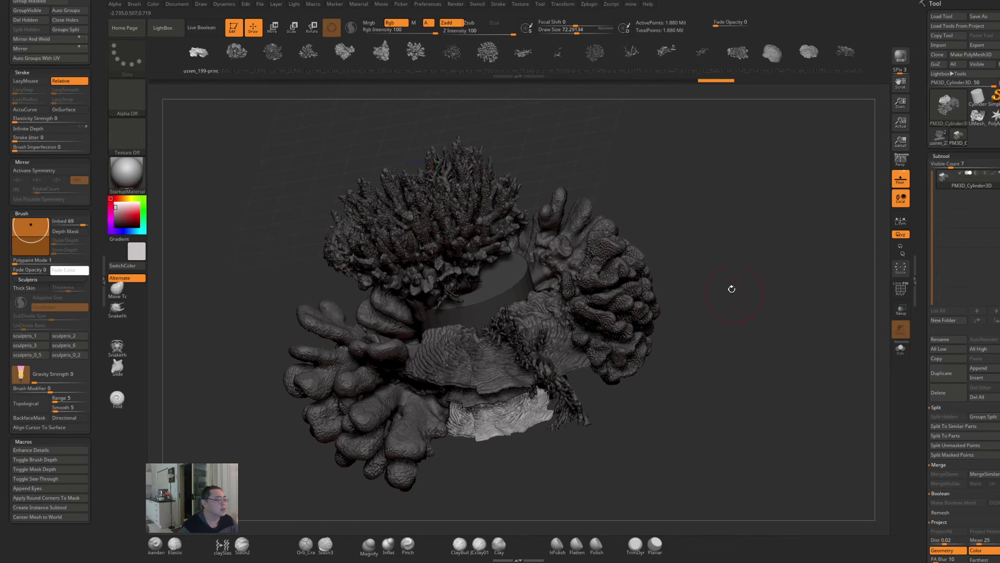
# - Insert two usnm_93447 corals on the cylinder's top, with the imbed depth set to 57
pyautogui.click(666, 51)
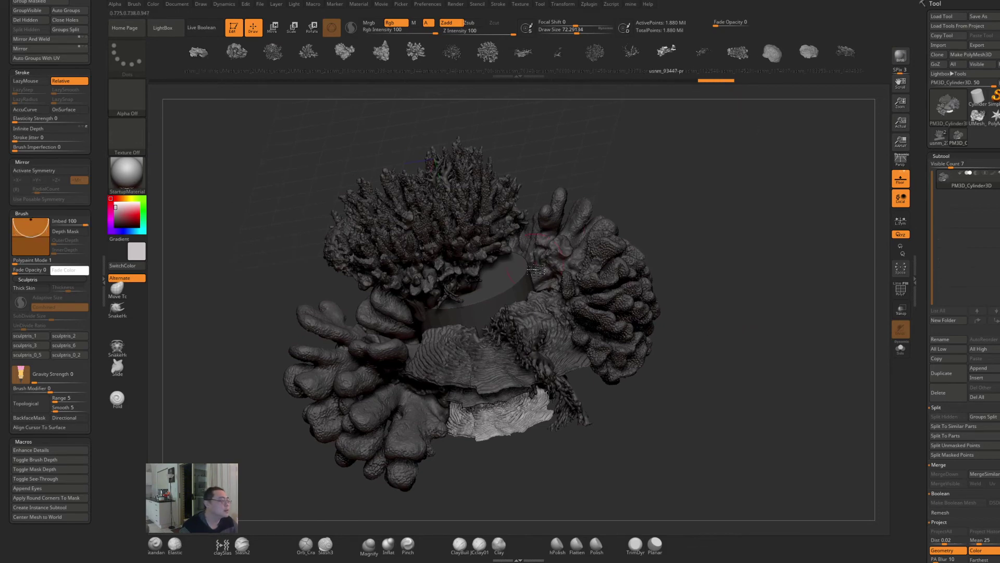
pyautogui.moveTo(514, 272); pyautogui.dragTo(547, 180)
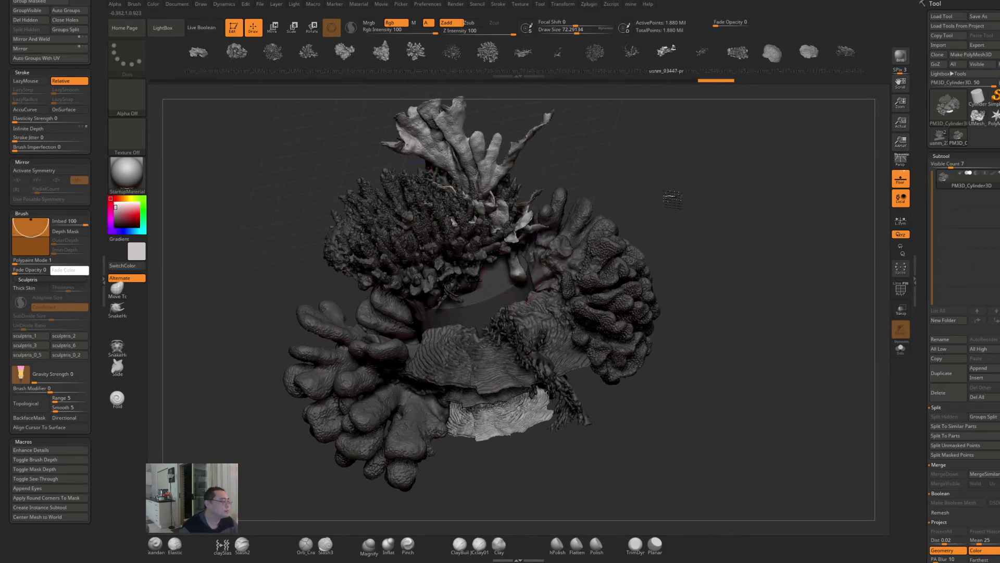
pyautogui.moveTo(672, 198); pyautogui.dragTo(668, 184)
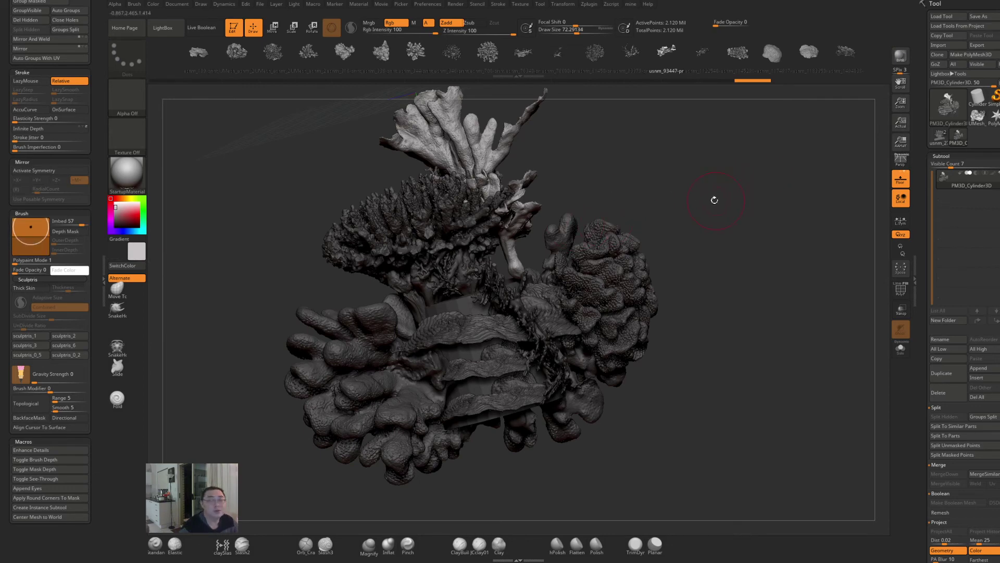
pyautogui.moveTo(683, 213); pyautogui.dragTo(661, 281)
pyautogui.moveTo(498, 283); pyautogui.dragTo(547, 186)
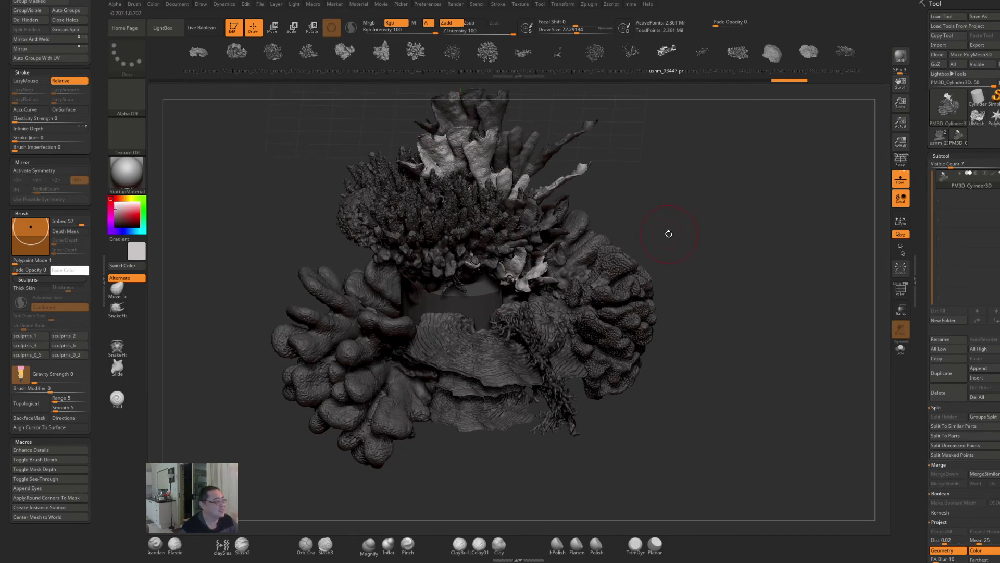
pyautogui.moveTo(690, 223); pyautogui.dragTo(701, 279)
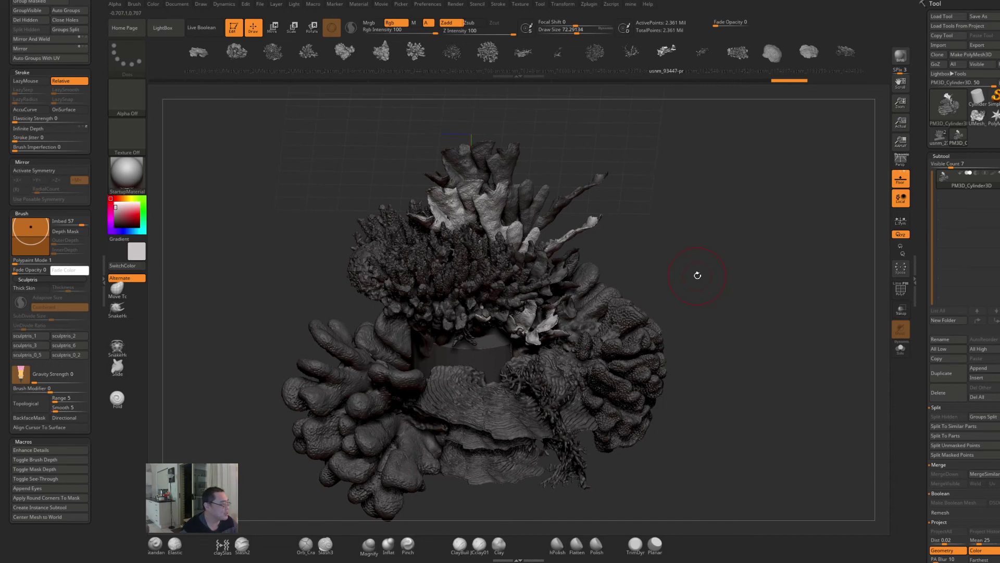
pyautogui.moveTo(705, 288); pyautogui.dragTo(718, 293)
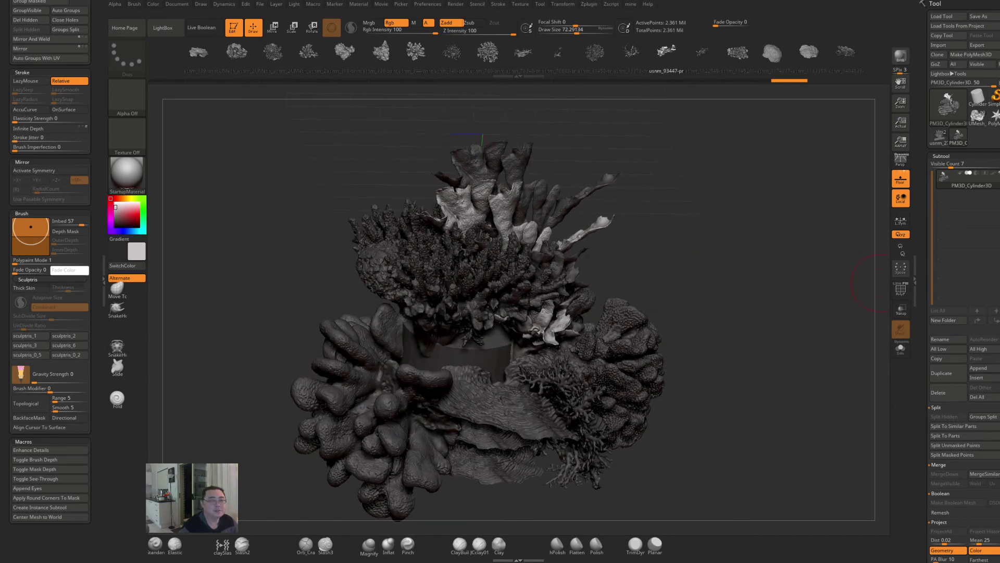
# - Switch to the browser with the Smithsonian Corals page, maximize it, and browse the featured collections on the 3d.si.edu home page
pyautogui.moveTo(999, 125); pyautogui.dragTo(529, 131)
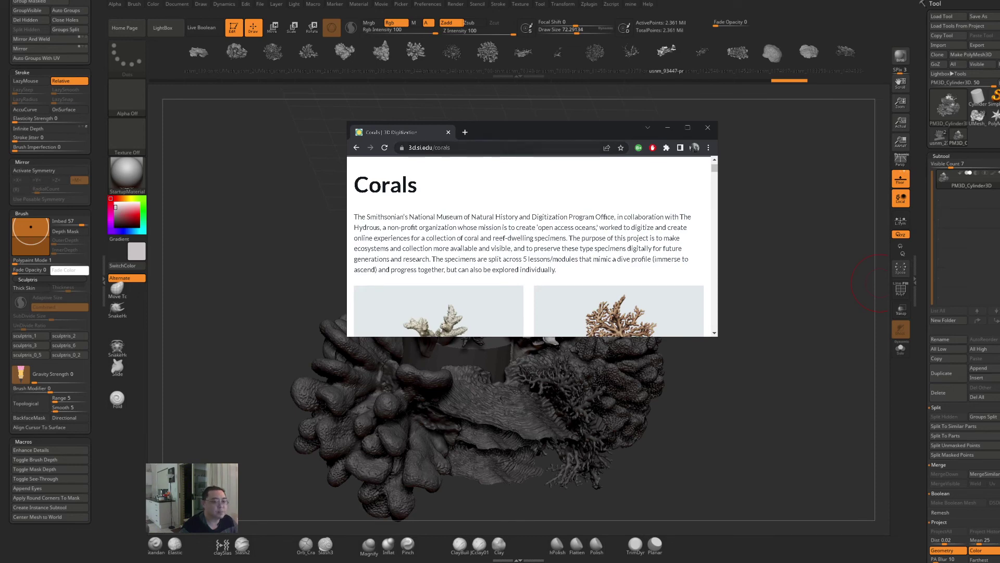
pyautogui.click(688, 128)
pyautogui.scroll(1, 400, 288)
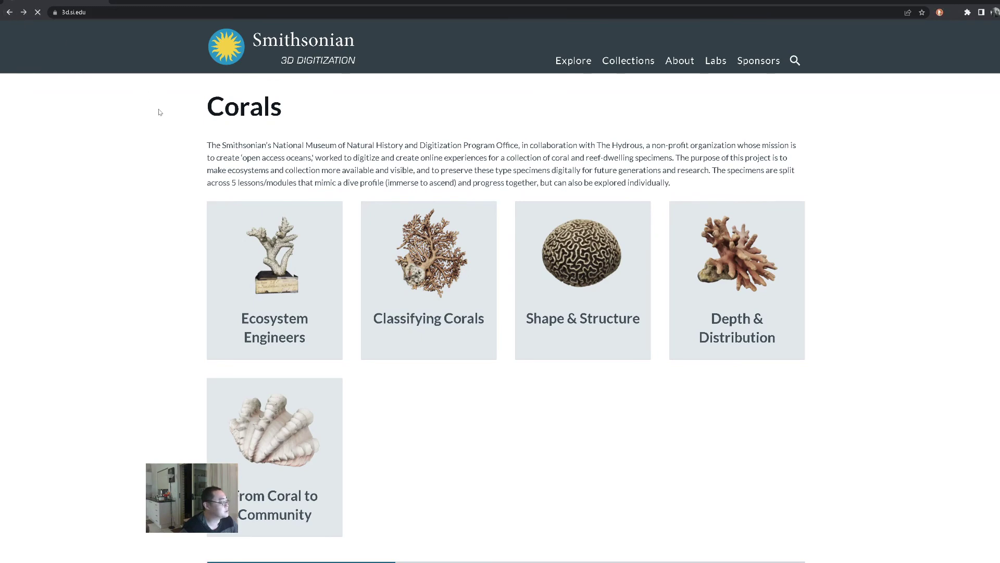
pyautogui.scroll(-2, 379, 297)
pyautogui.scroll(-2, 379, 297)
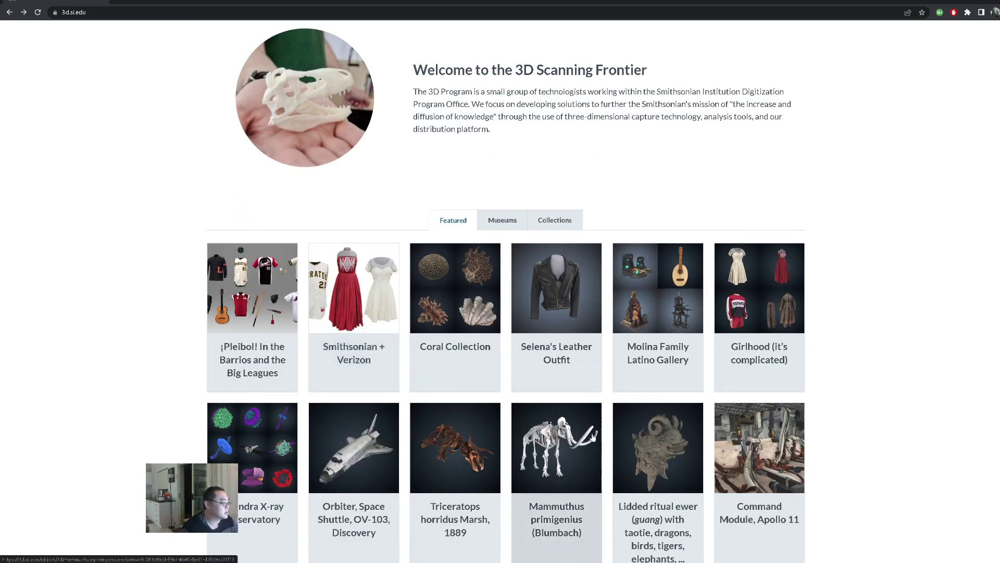
# - Open the Mammuthus primigenius (Blumbach) object and examine its 3D skeleton from several angles
pyautogui.click(548, 442)
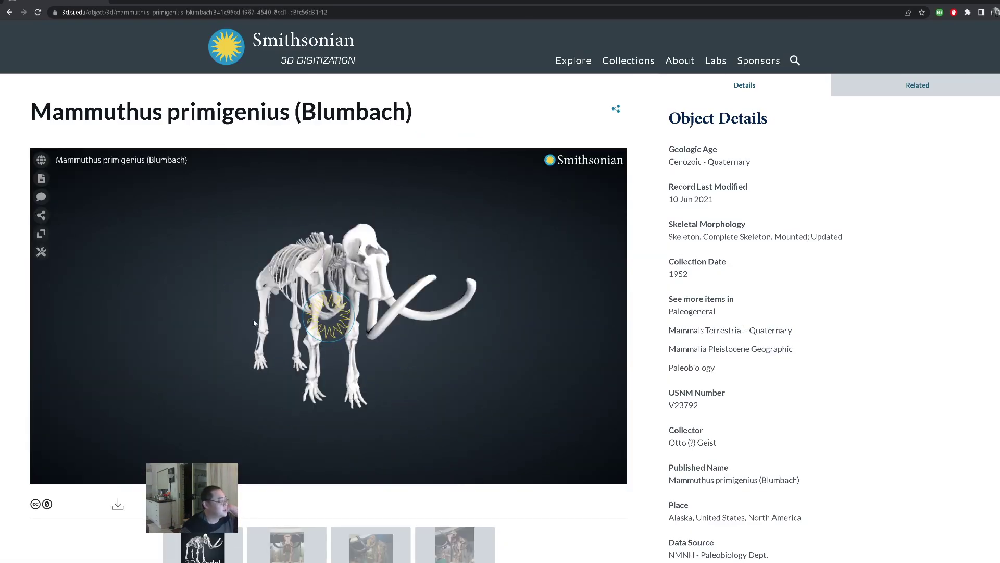
pyautogui.moveTo(221, 334); pyautogui.dragTo(251, 324)
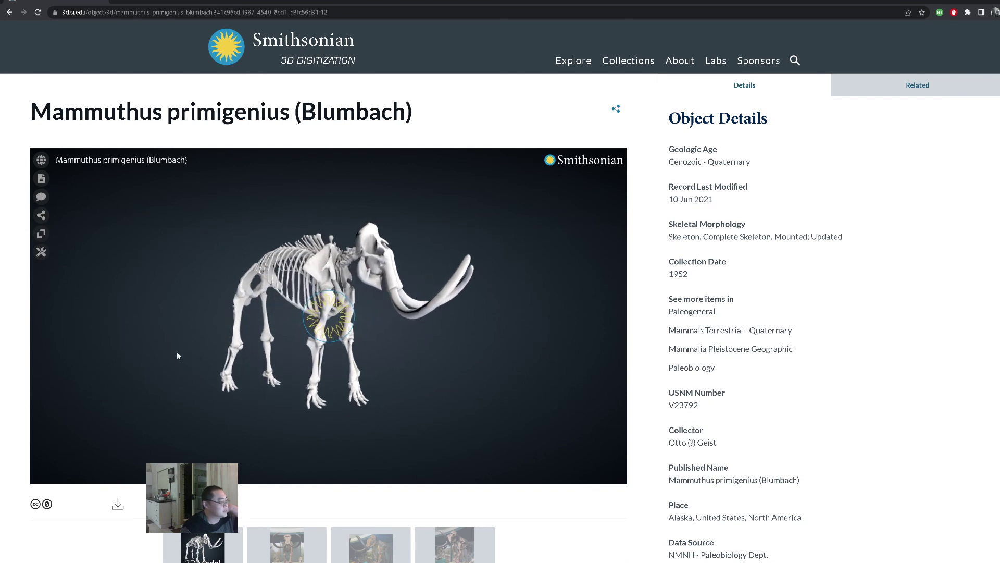
pyautogui.moveTo(177, 353); pyautogui.dragTo(276, 357)
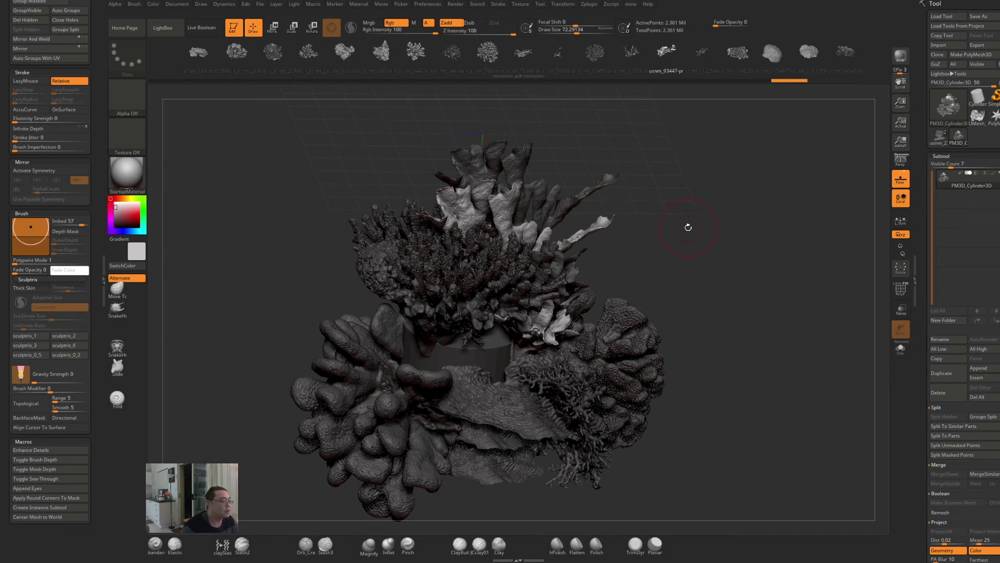
pyautogui.moveTo(694, 234)
pyautogui.mouseDown()
pyautogui.moveTo(703, 226)
pyautogui.moveTo(700, 256)
pyautogui.mouseUp()
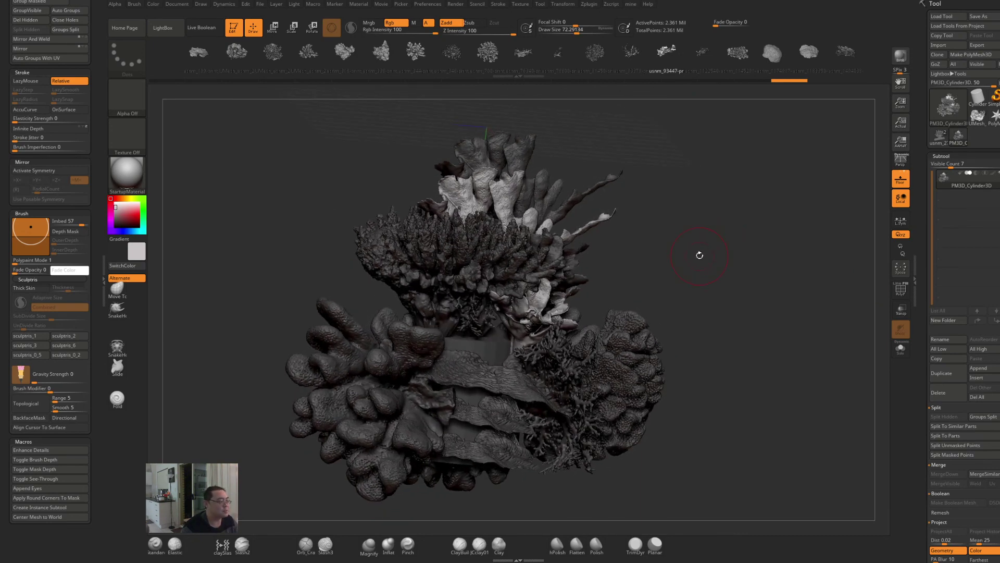